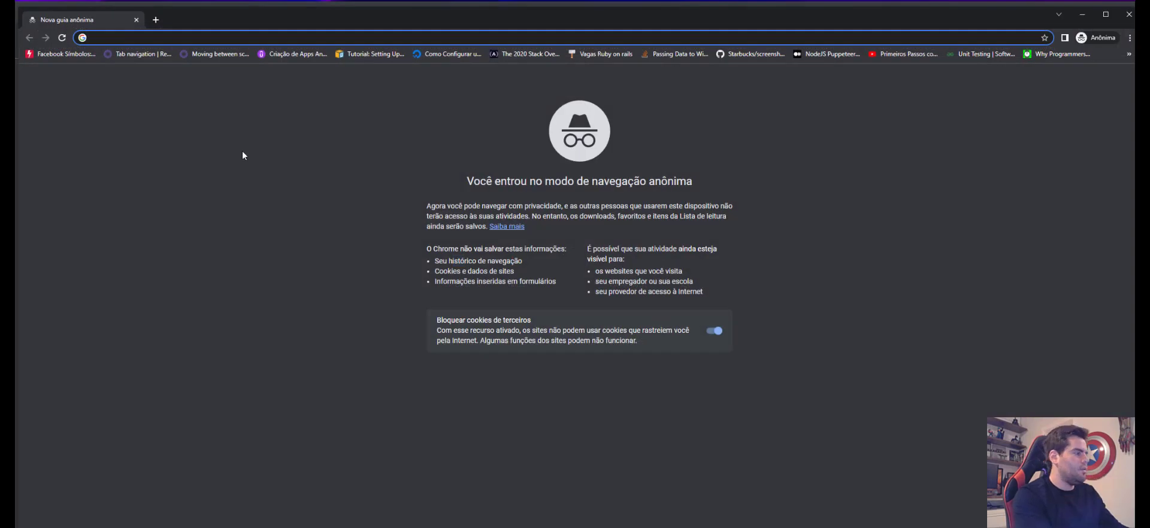
Step: Load the shared 'Melhores Cursos Programação 2023' link in the private window and scroll through it
key(Return)
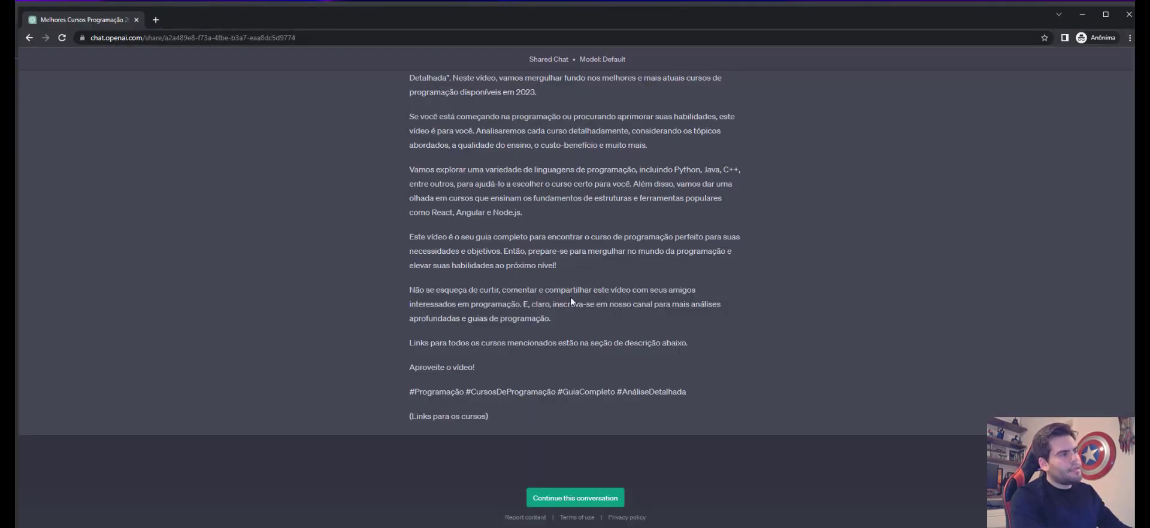
scroll(470, 325, up, 20)
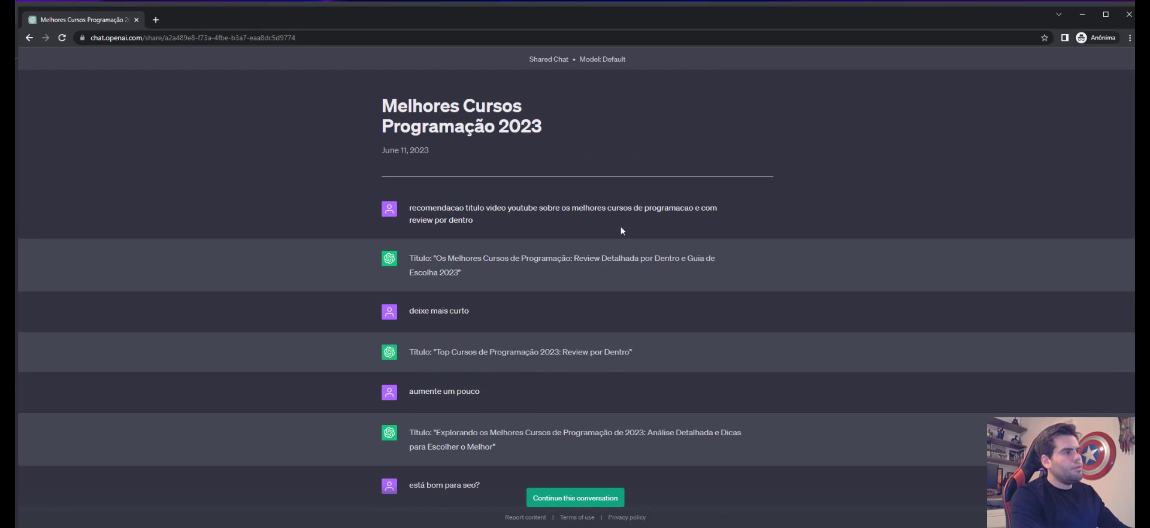
scroll(515, 353, down, 20)
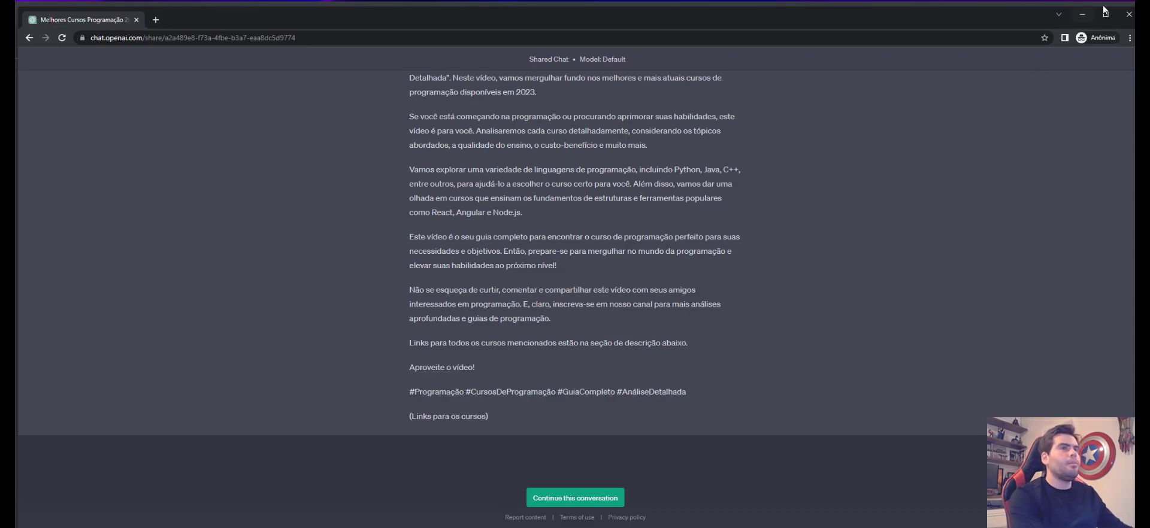
Step: Close the private window and empty tab, and switch the new chat to GPT-4
click(1129, 14)
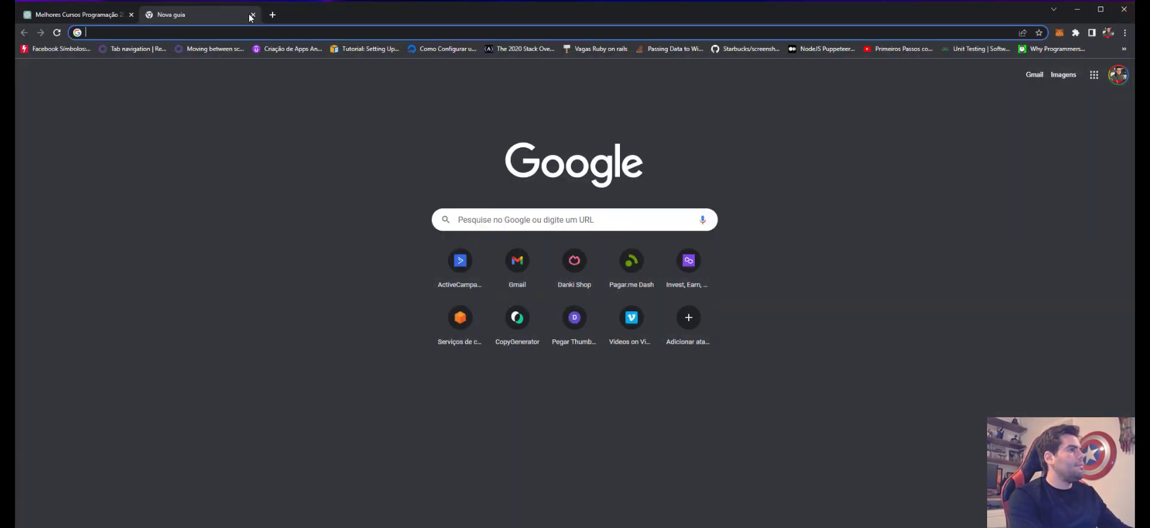
click(253, 14)
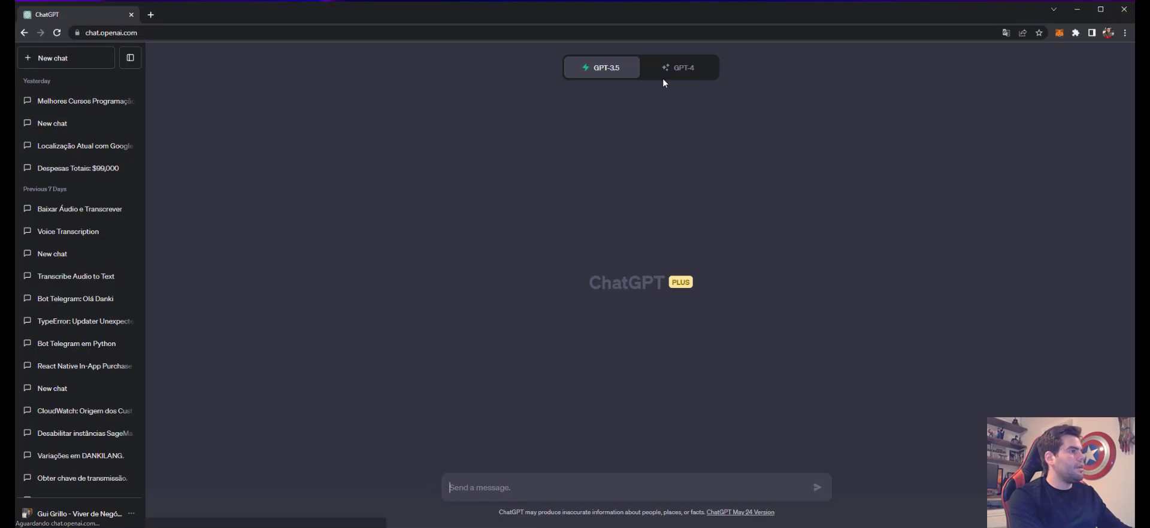
click(679, 67)
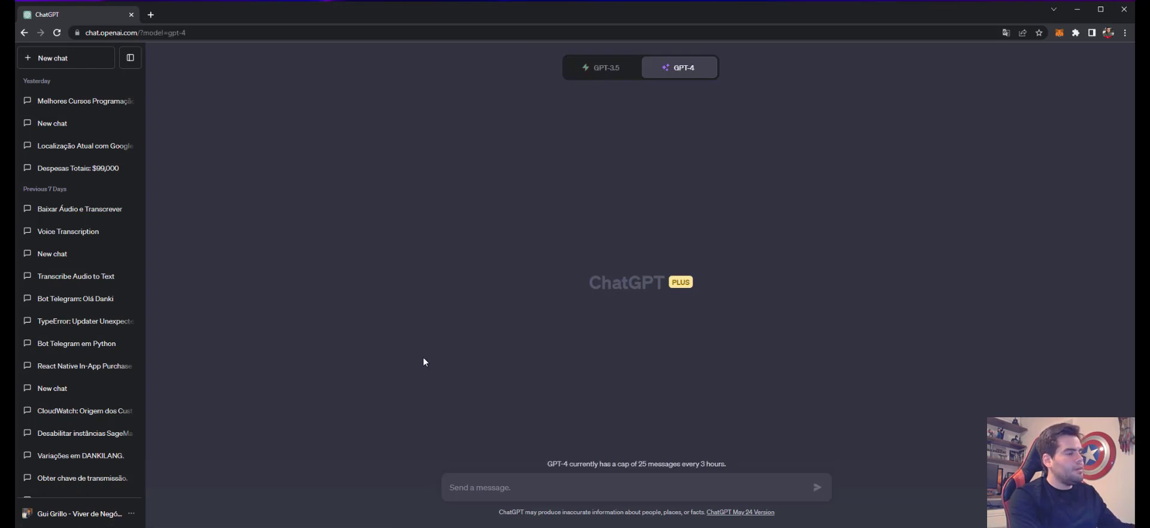
Step: Draft the prompt 'Você é um chat que vai me ajuda a criar um bot em python, segue um código base:' plus a new line
text(Você )
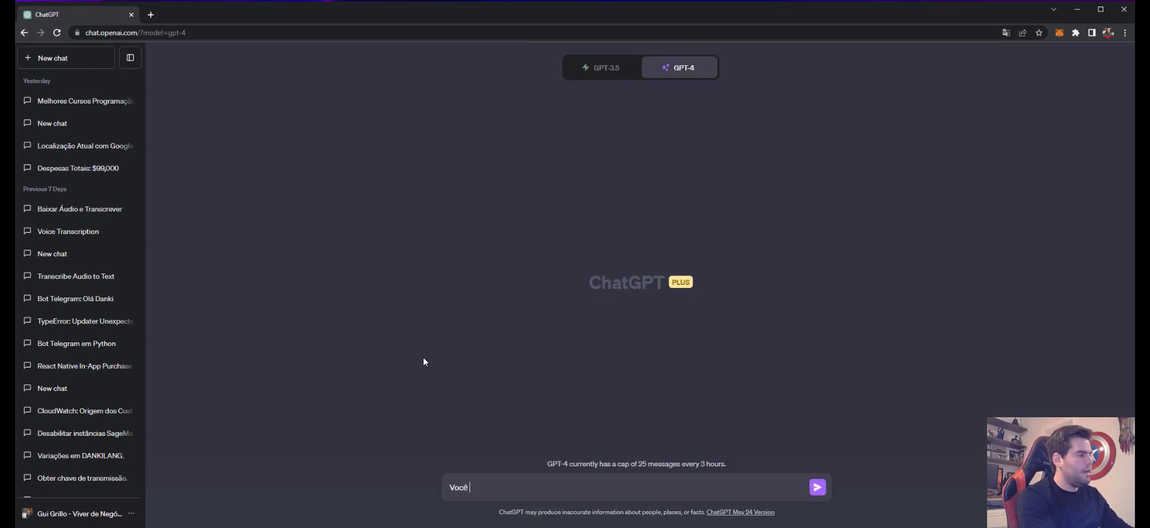
text(é um chat xxx)
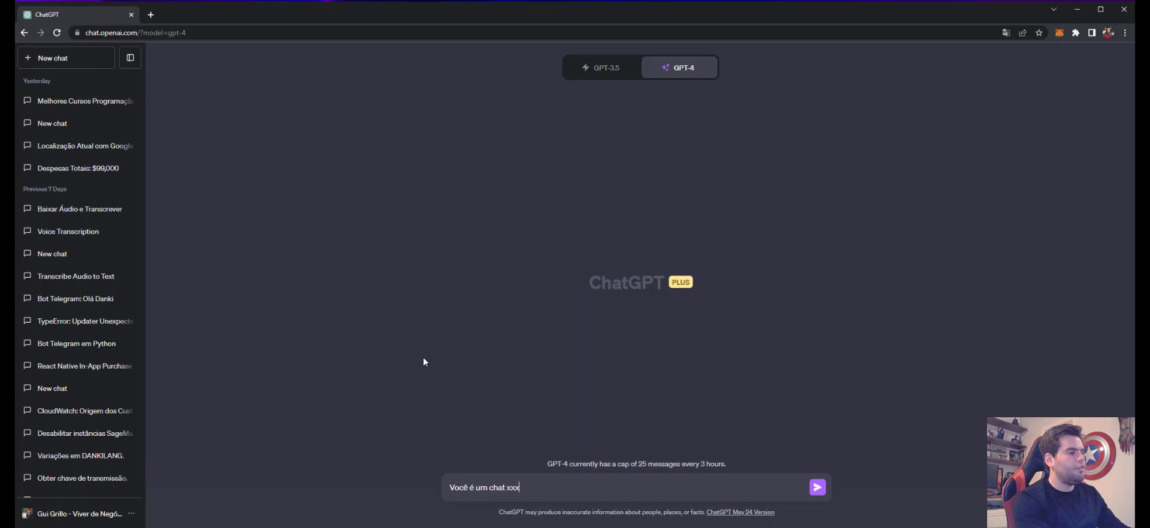
text(x qu)
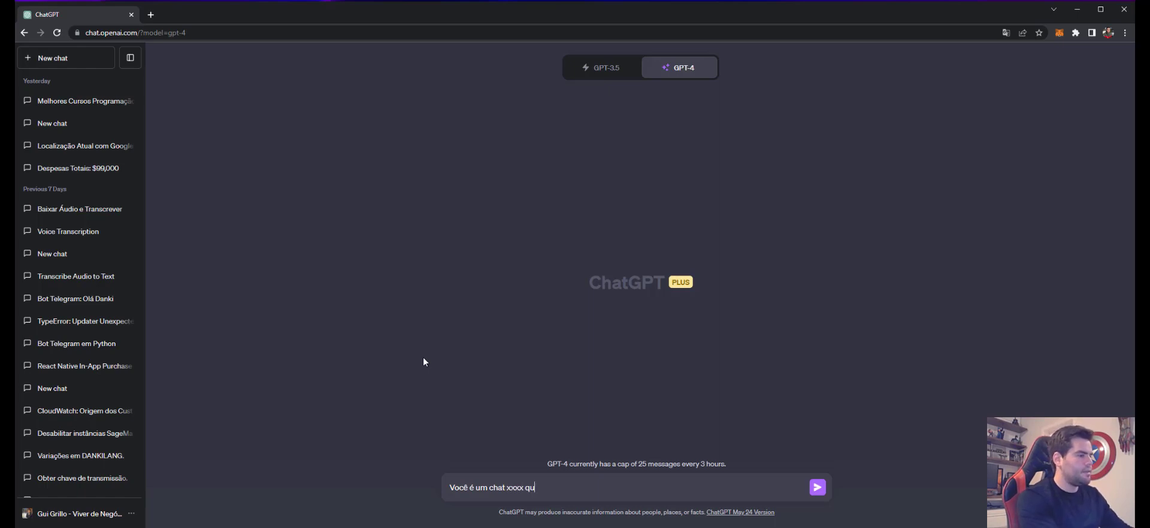
key(BackSpace)
key(BackSpace)
key(BackSpace)
key(BackSpace)
key(BackSpace)
key(BackSpace)
key(BackSpace)
text(que)
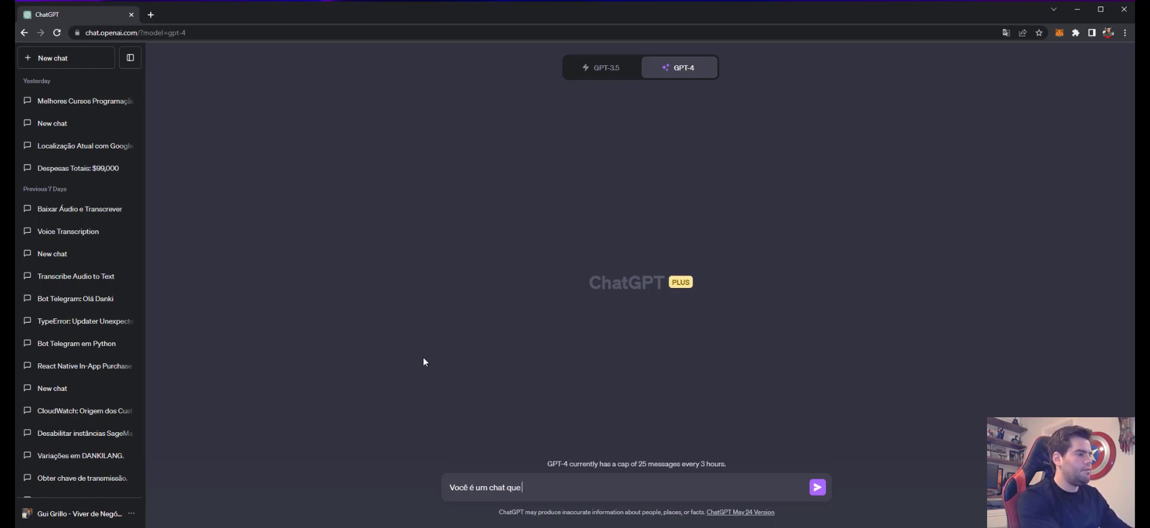
text( vai me ajuda)
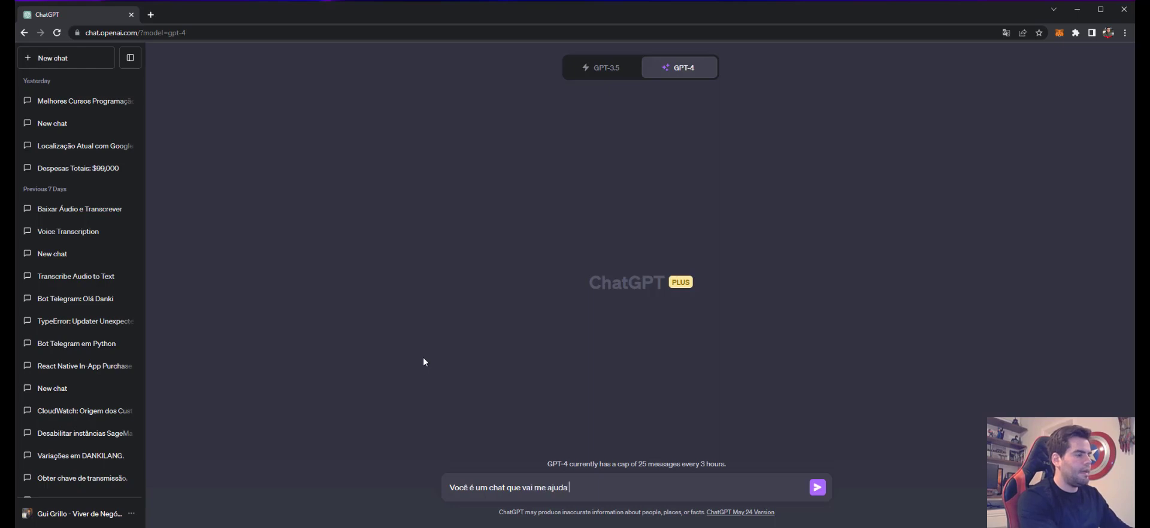
text( a criar um bot em p)
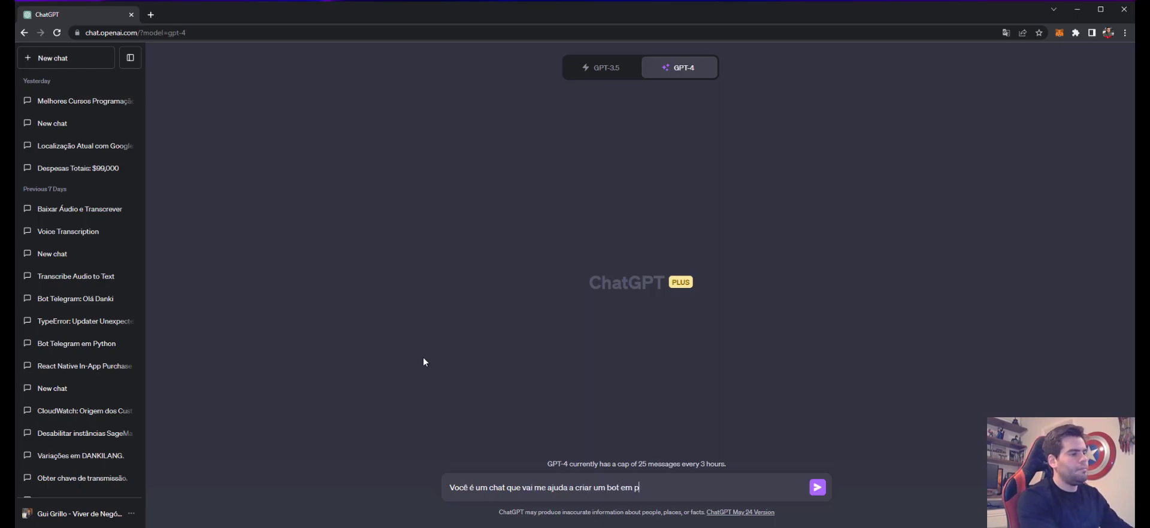
text(ython, se)
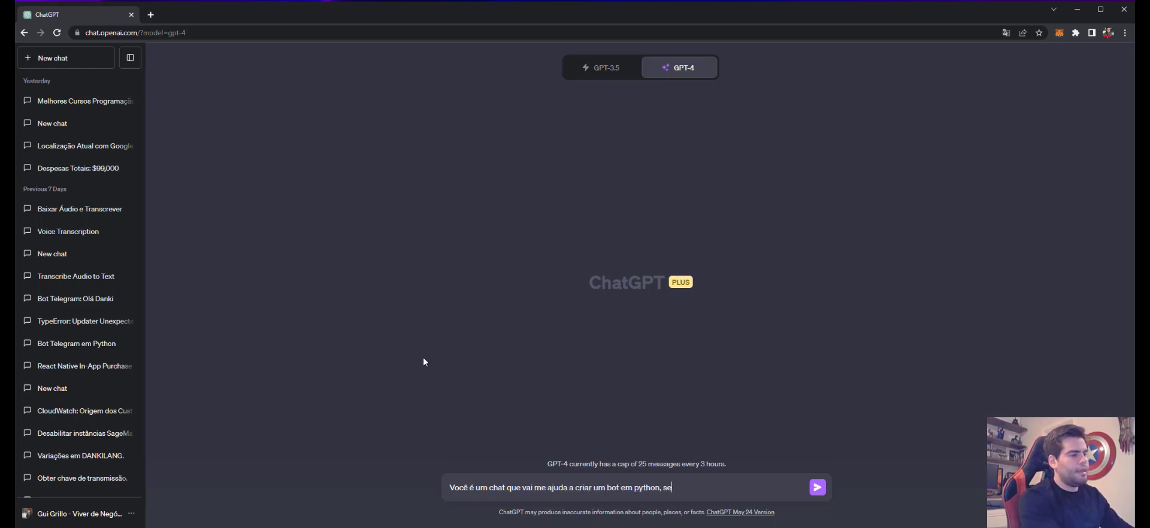
text(gue um código base:)
key(shift+Return)
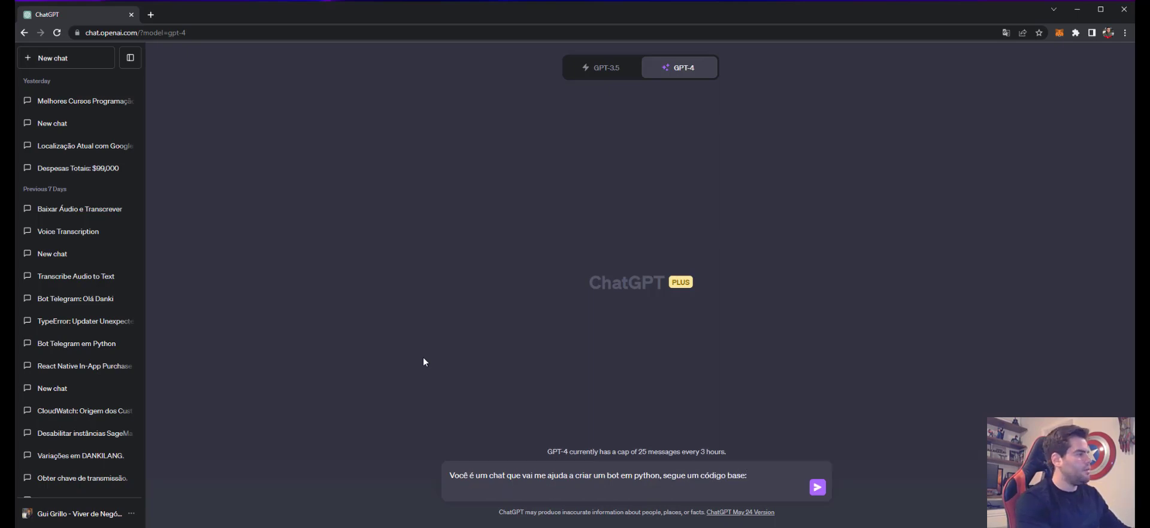
Step: Open ChatGPT with GPT-4 in a second browser tab
right_click(53, 346)
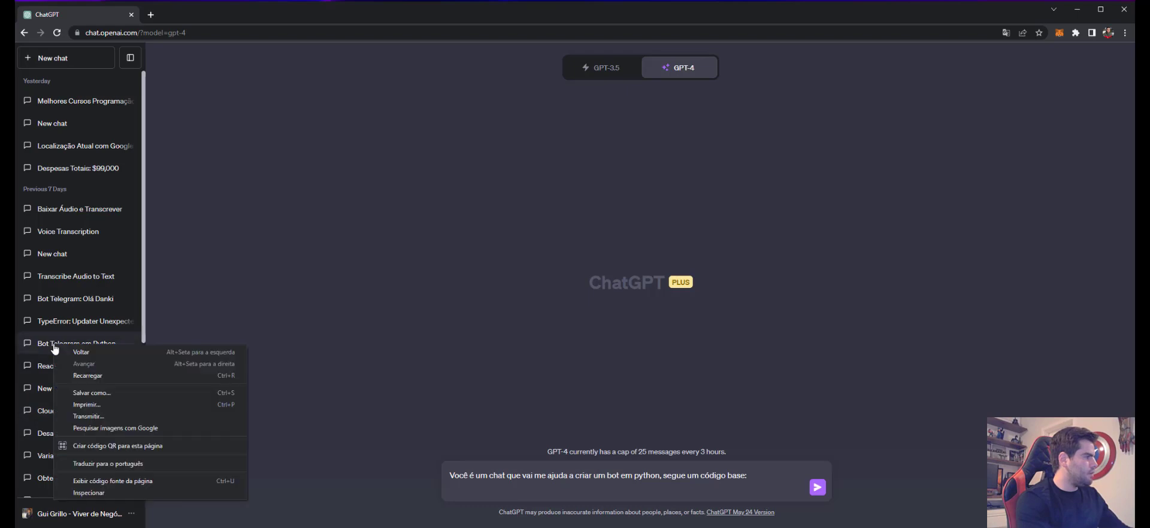
click(365, 247)
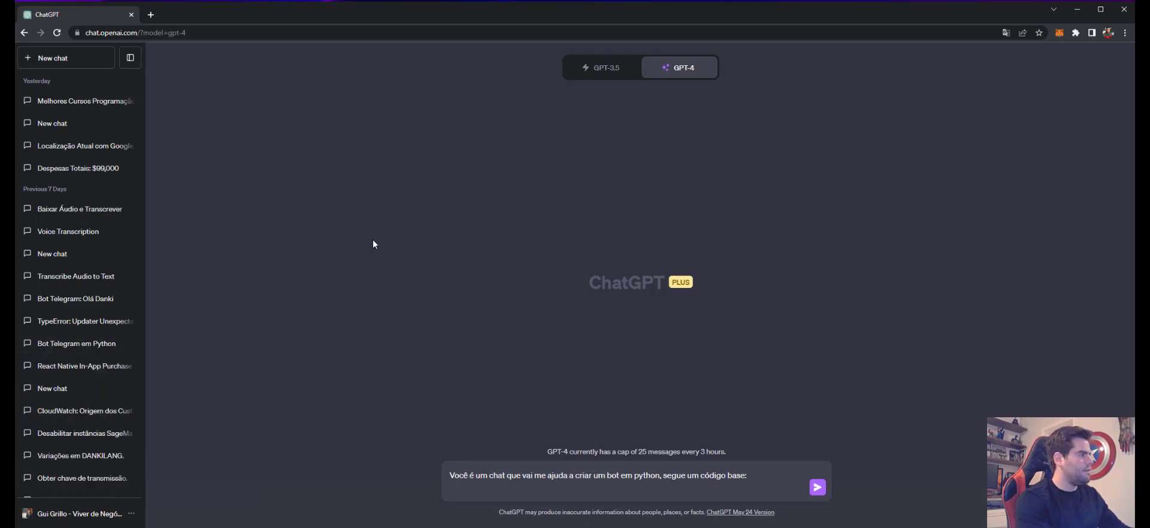
click(151, 15)
text(chat.openai.com)
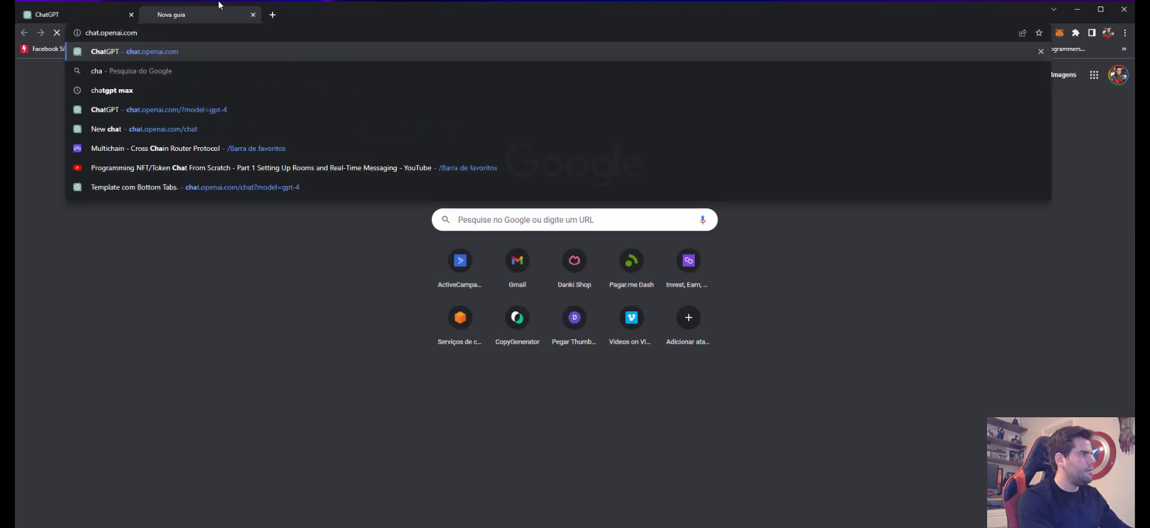
key(Return)
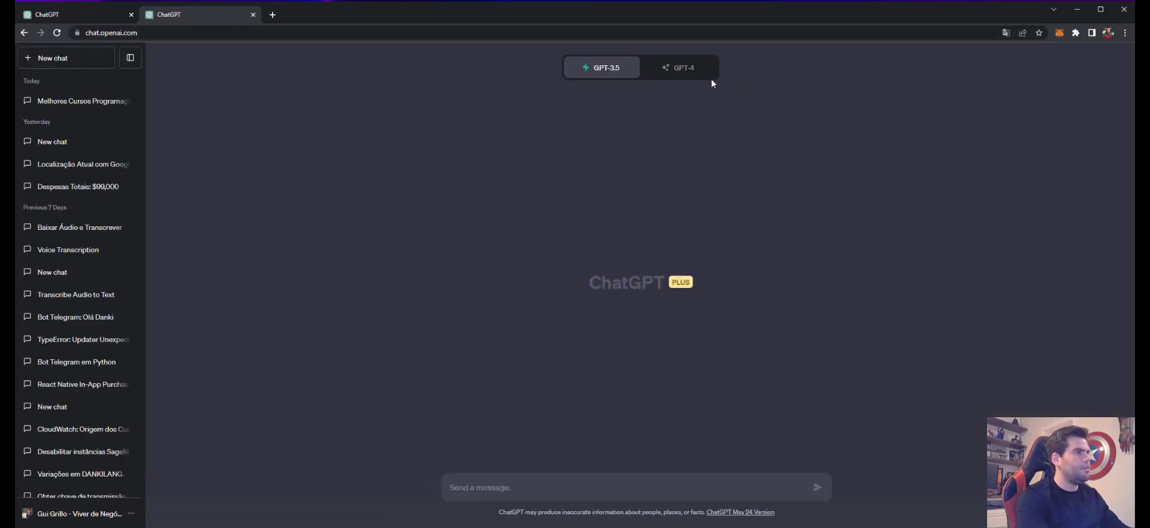
click(707, 71)
Step: Select the final import code block from 'Bot Telegram em Python' and return to the draft tab
click(65, 365)
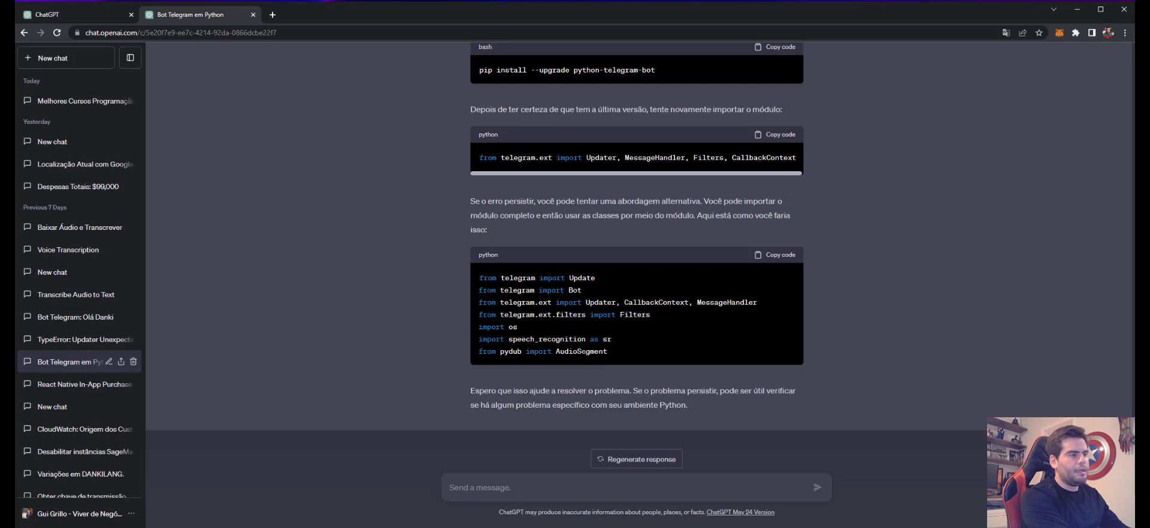
drag(610, 366, 473, 275)
key(ctrl+c)
click(36, 14)
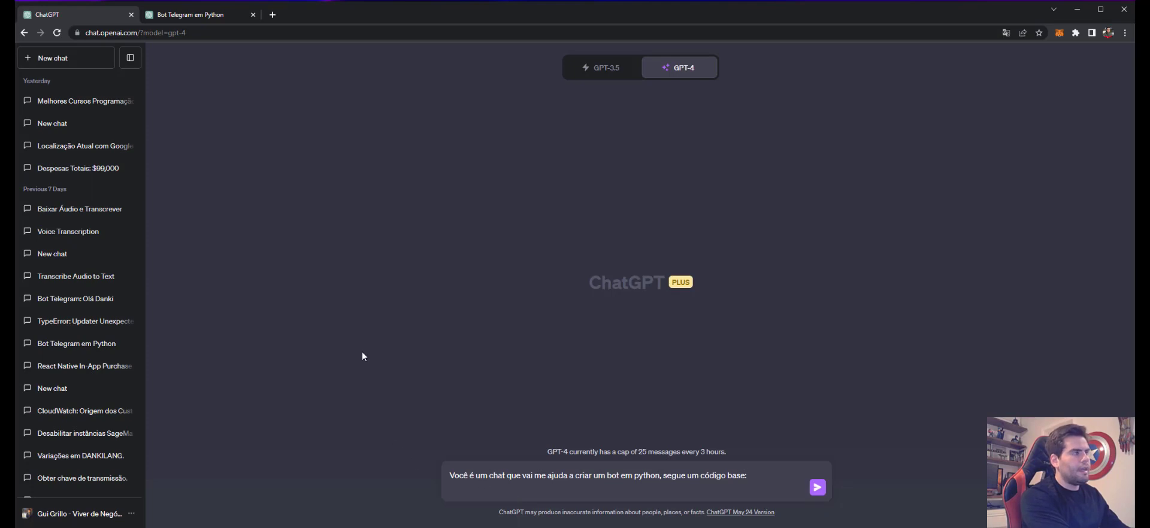
Step: Paste the Python import lines under the prompt, review them, and send to GPT-4
key(ctrl+v)
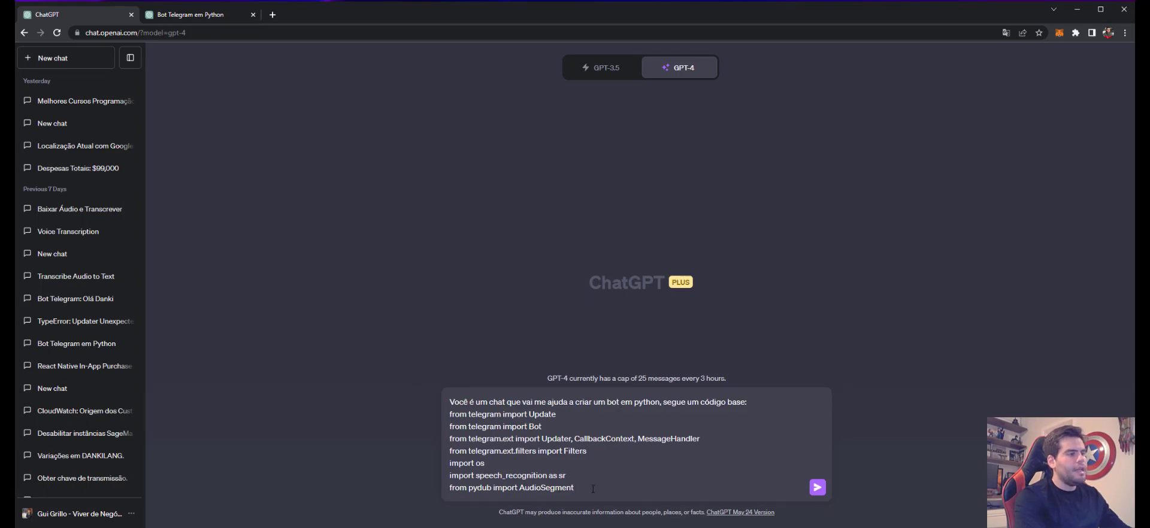
drag(593, 489, 450, 414)
click(450, 414)
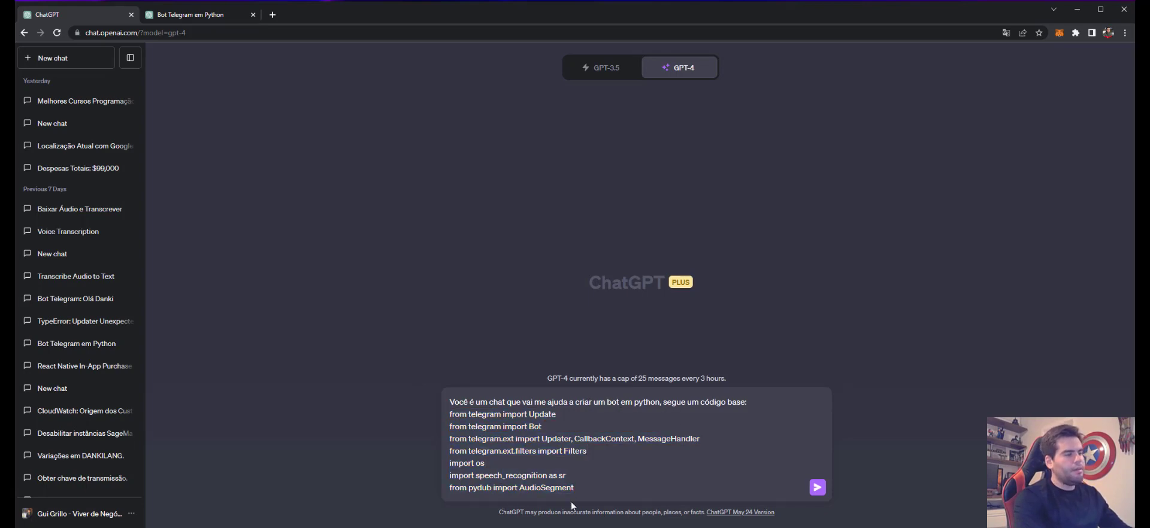
drag(581, 493, 445, 416)
click(525, 453)
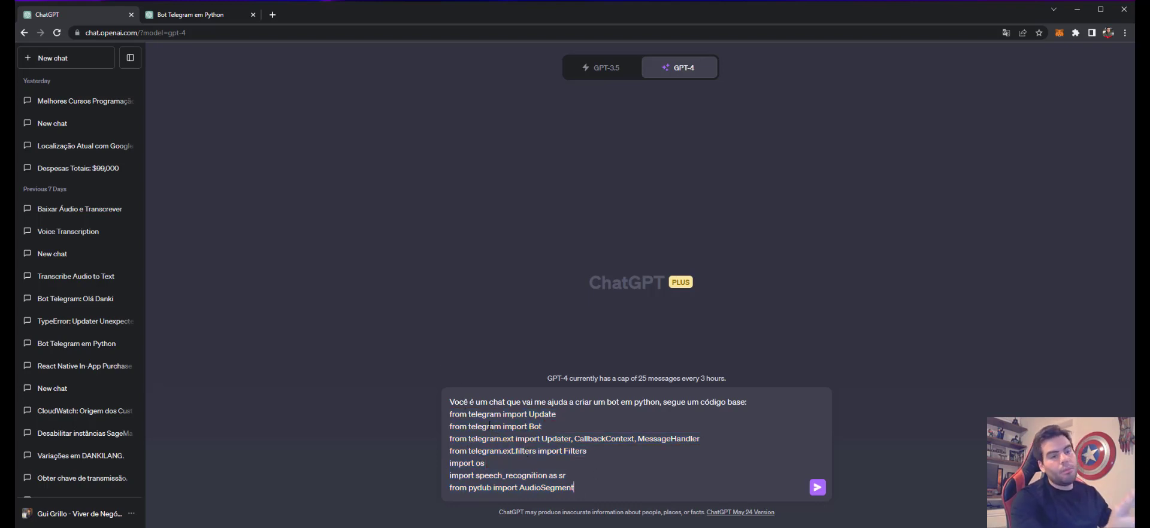
drag(468, 430, 638, 473)
click(639, 472)
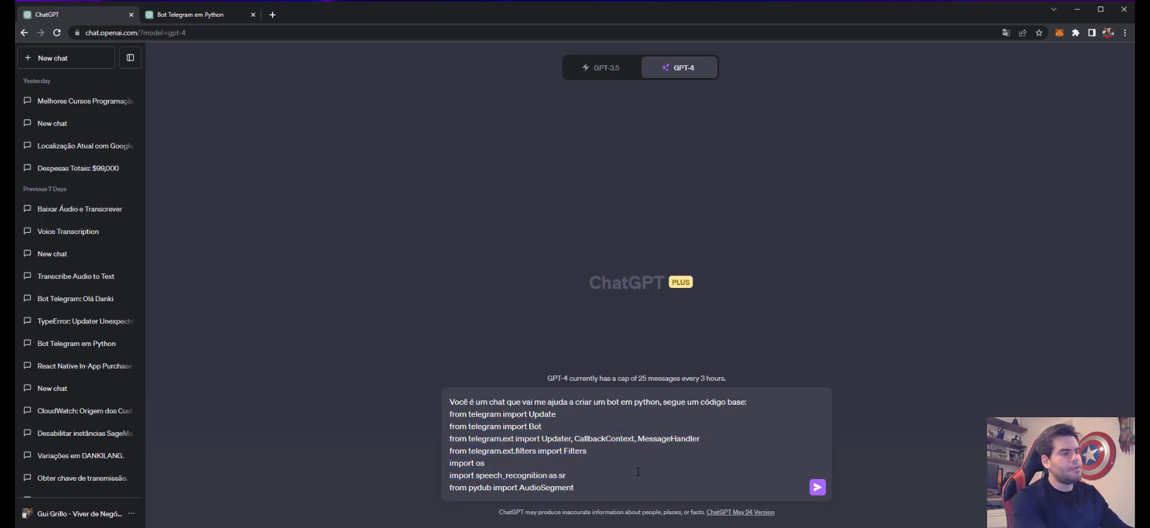
key(Return)
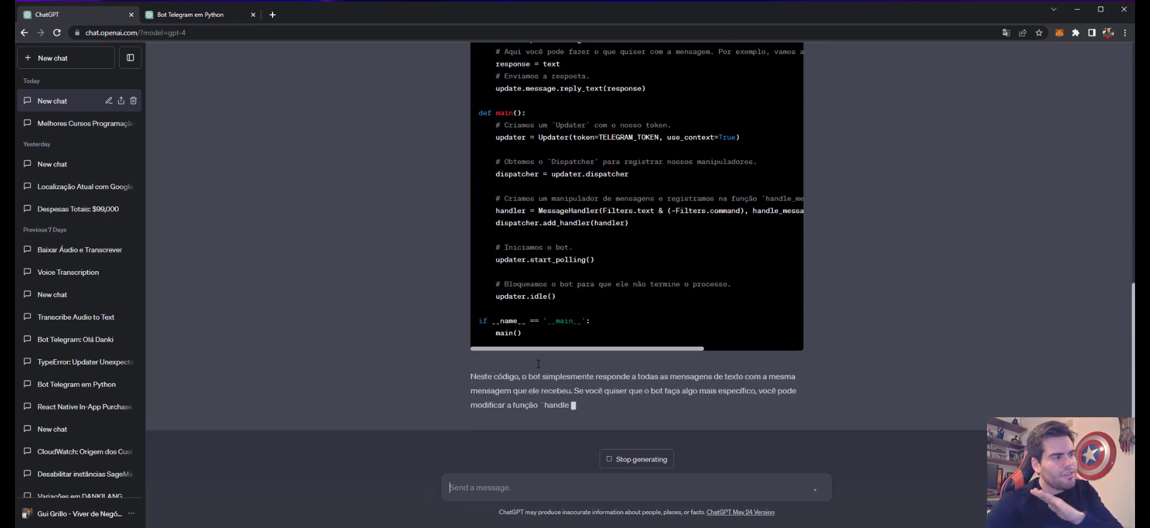
Step: Read through GPT-4's Telegram echo-bot code and its TELEGRAM_TOKEN notes as it finishes
scroll(438, 316, up, 5)
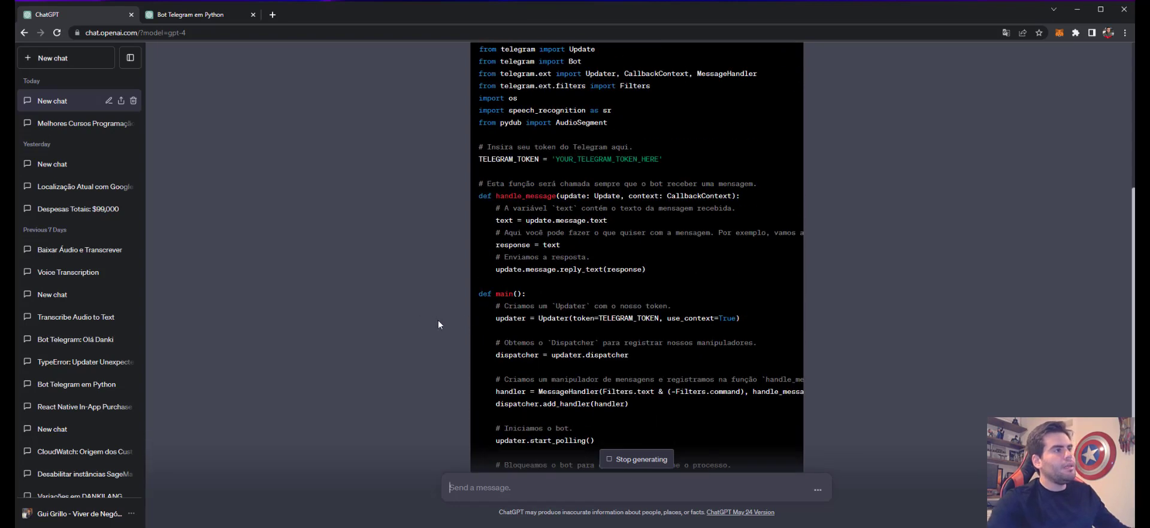
scroll(468, 359, down, 4)
scroll(461, 368, down, 1)
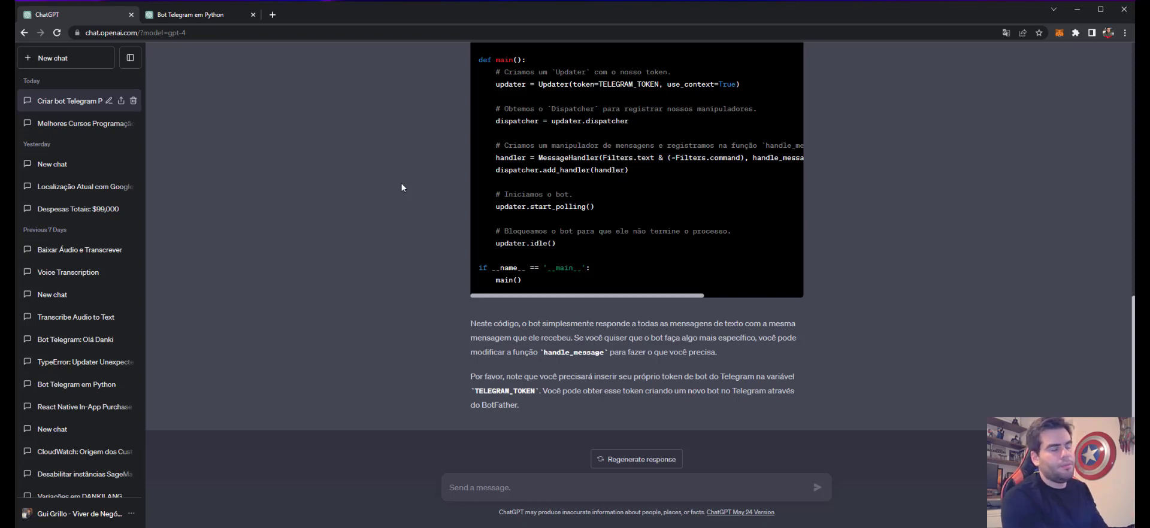
Step: Go to dankishop.com in a new tab and open its Cadastre-se sign-up page
click(276, 15)
text(dankish)
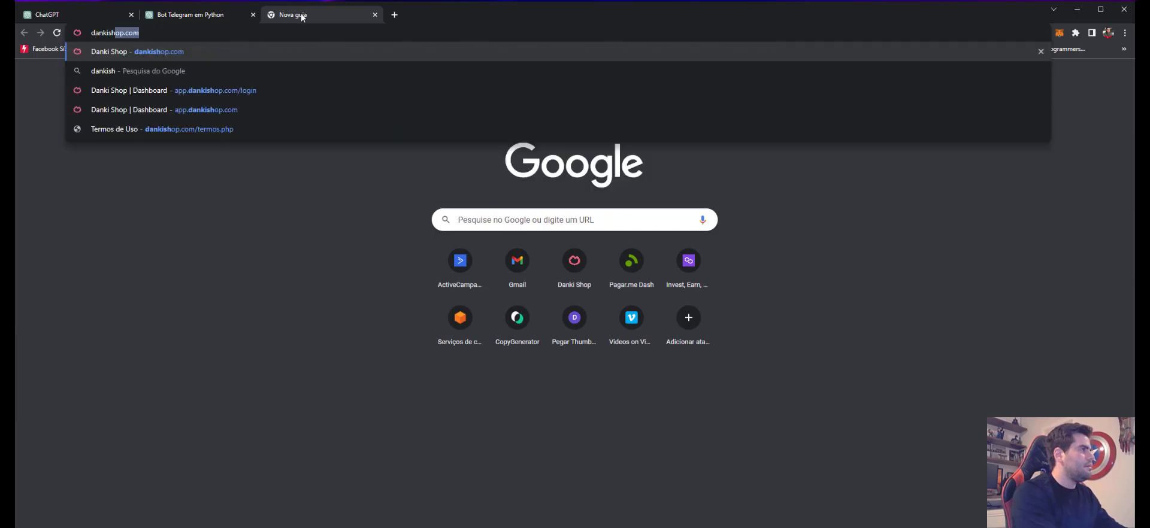
key(Return)
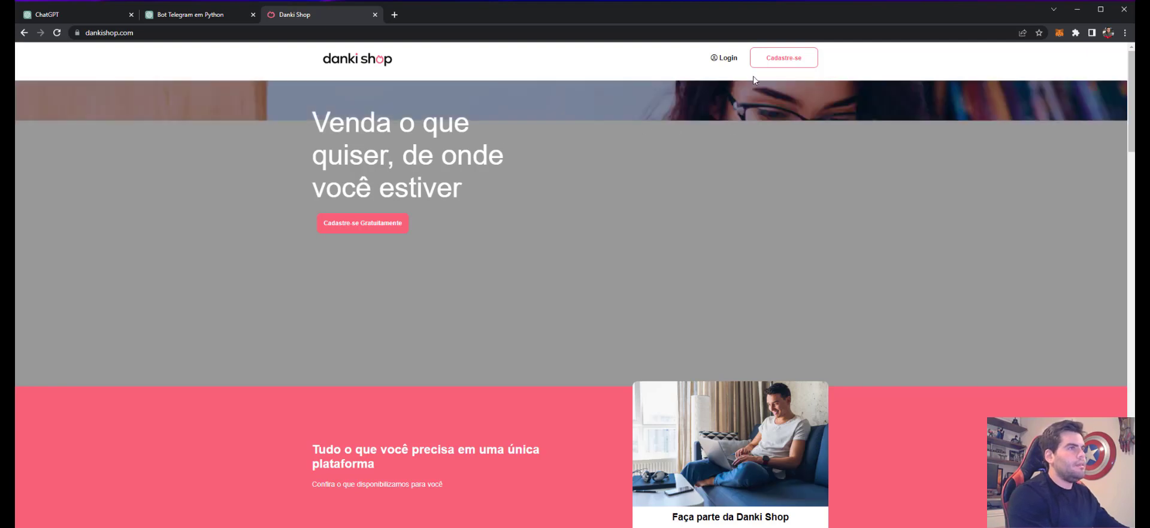
click(784, 59)
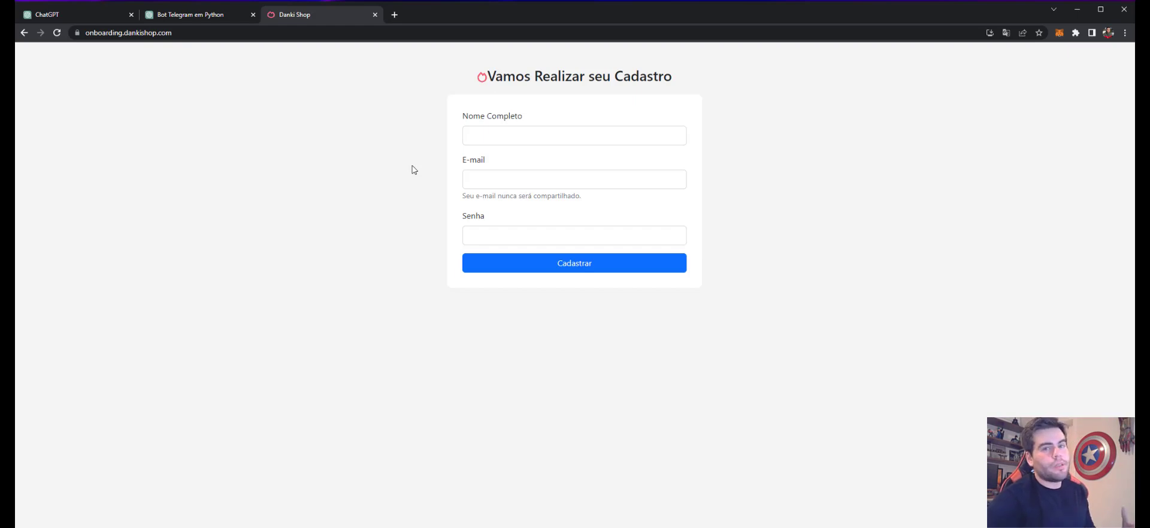
Step: Load the app.dankishop.com seller dashboard in another new tab
click(394, 14)
text(app.)
key(Return)
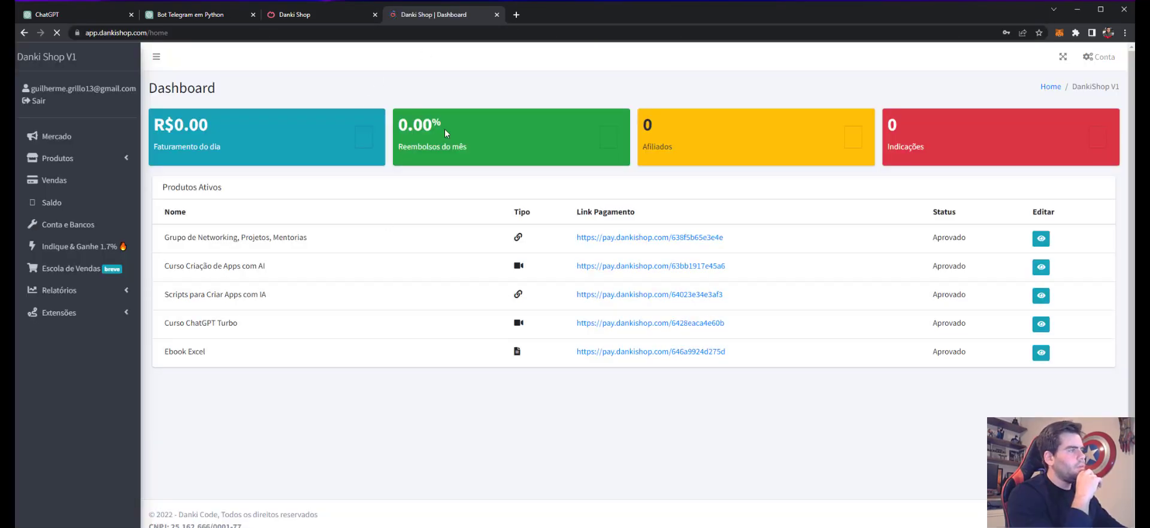
Step: Expand the Produtos entry in the dashboard sidebar to show its submenu
click(45, 162)
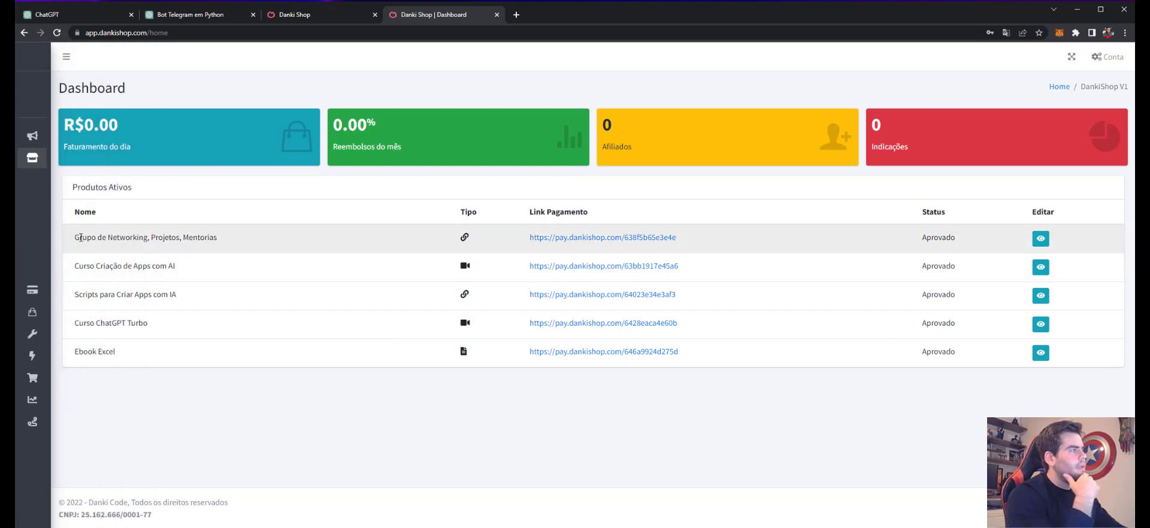
drag(76, 238, 244, 235)
click(317, 235)
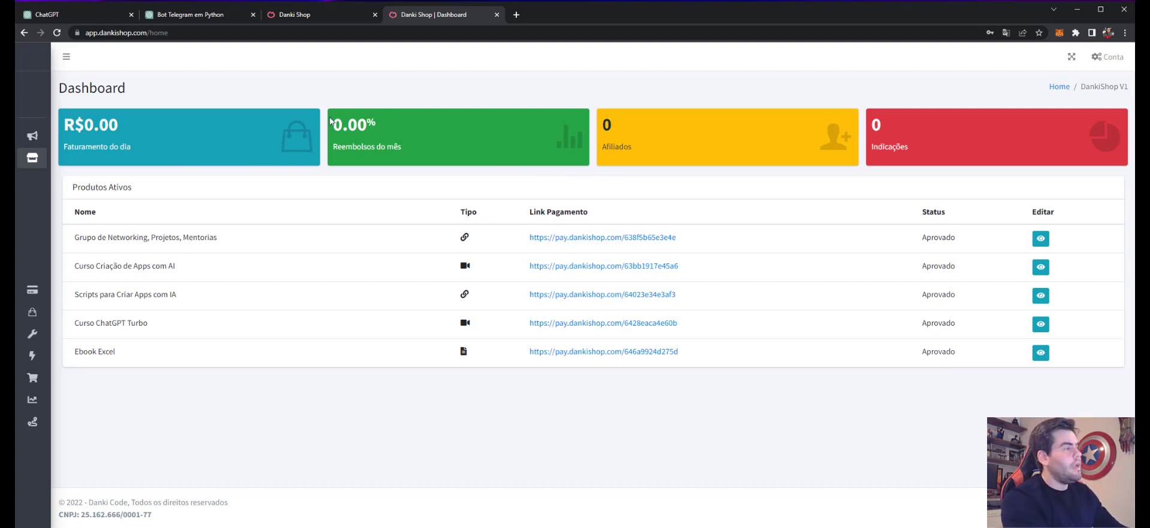
mouse_move(45, 159)
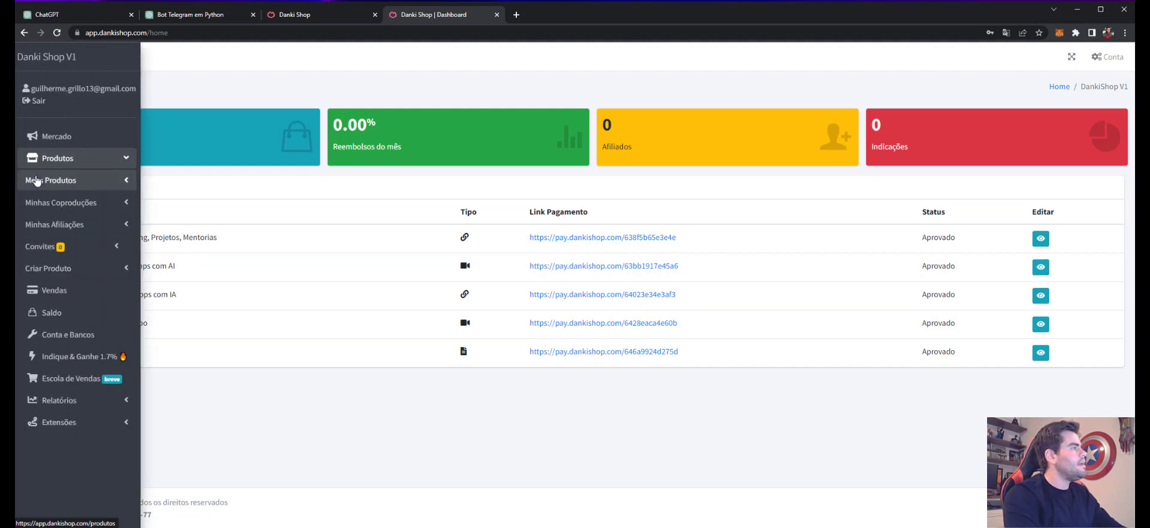
Step: Open the Criar Produto form, keeping the payment-link-only product type
click(36, 139)
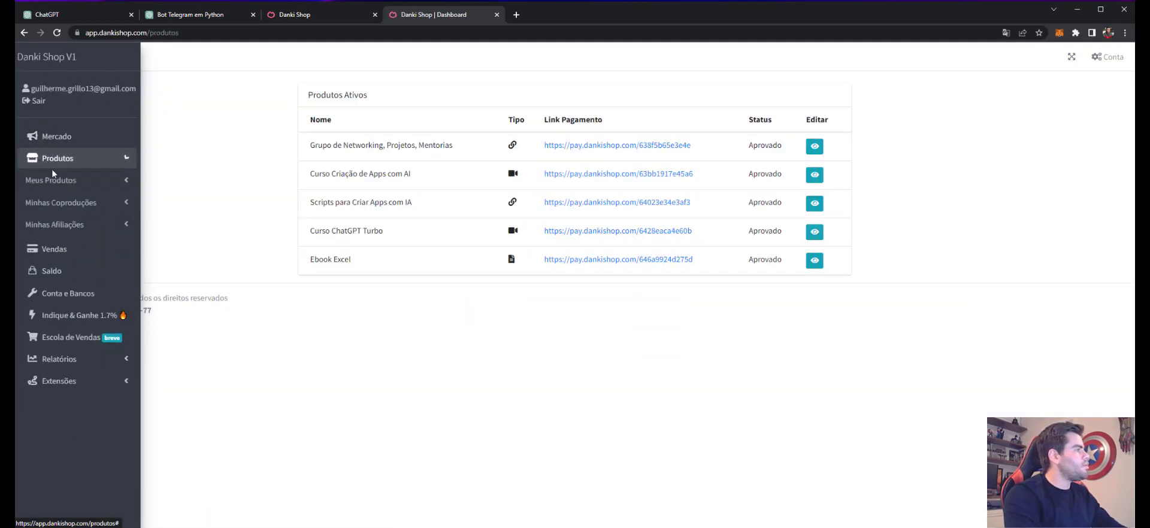
click(109, 280)
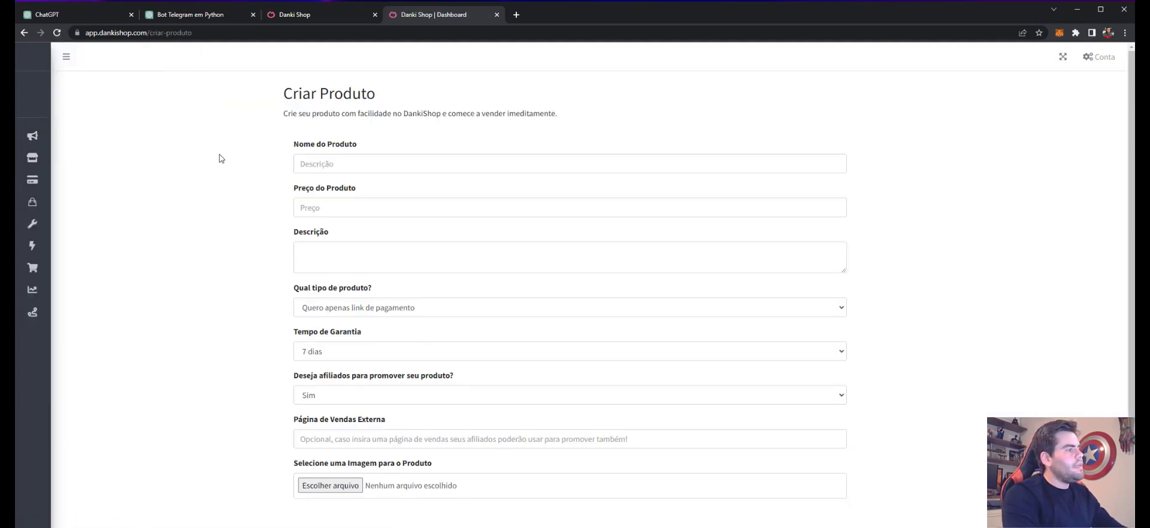
click(343, 314)
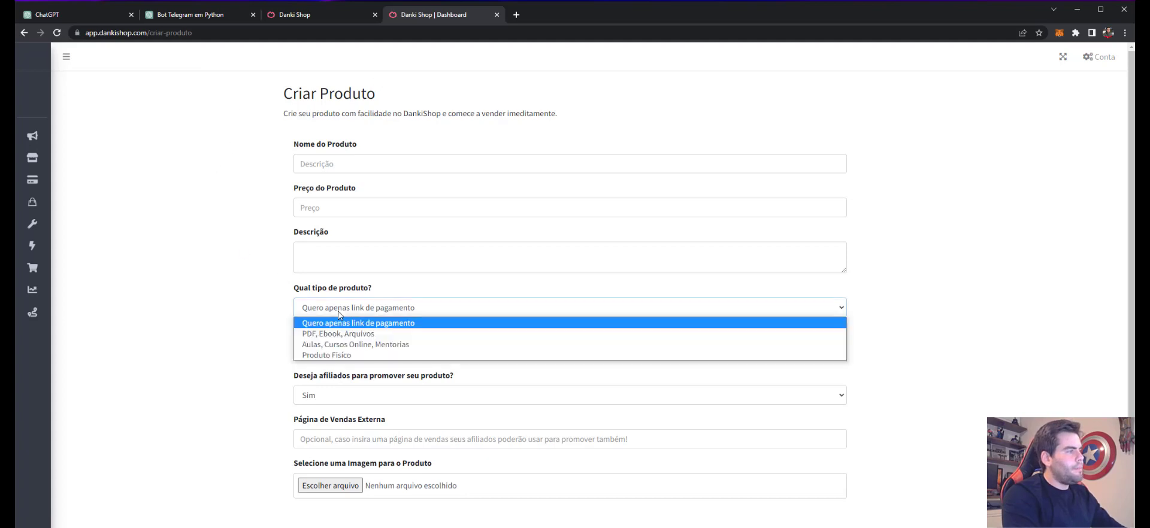
click(340, 314)
click(331, 311)
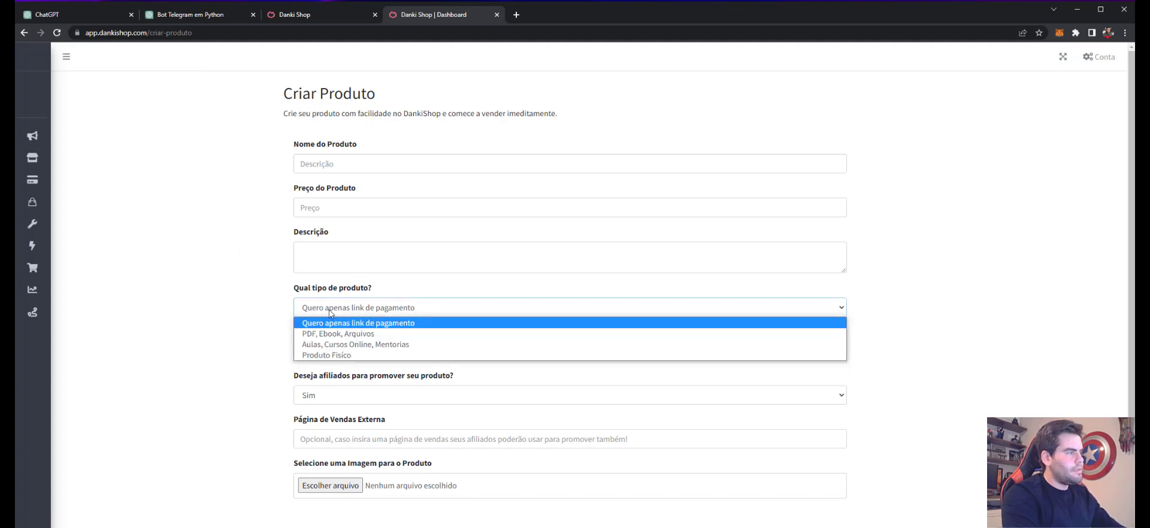
Step: Enter name 'Chat Preparado para Criar Qualquer App', price 90.00 and description 'Descrição'
click(306, 163)
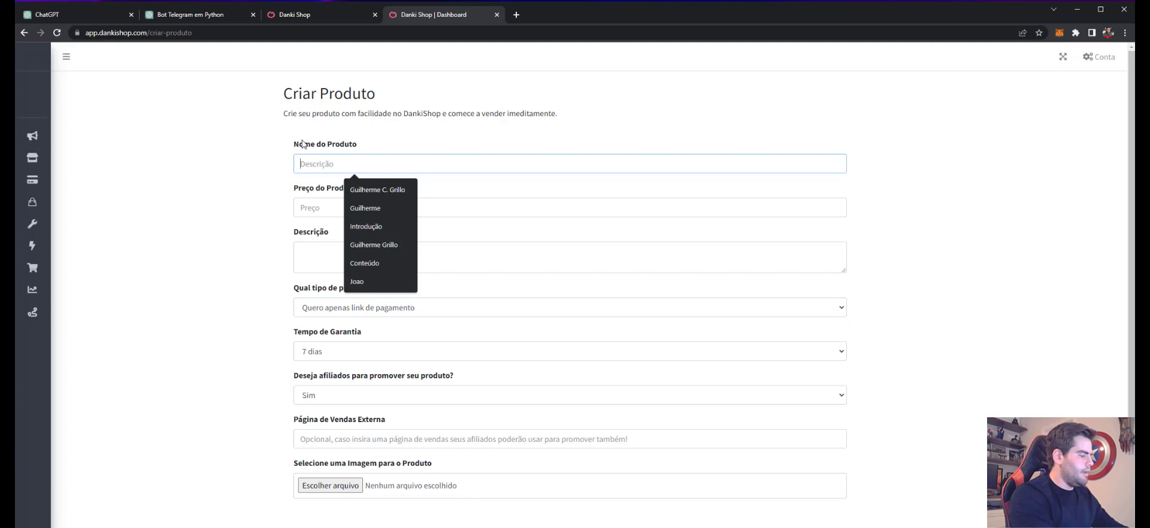
text(Chat P)
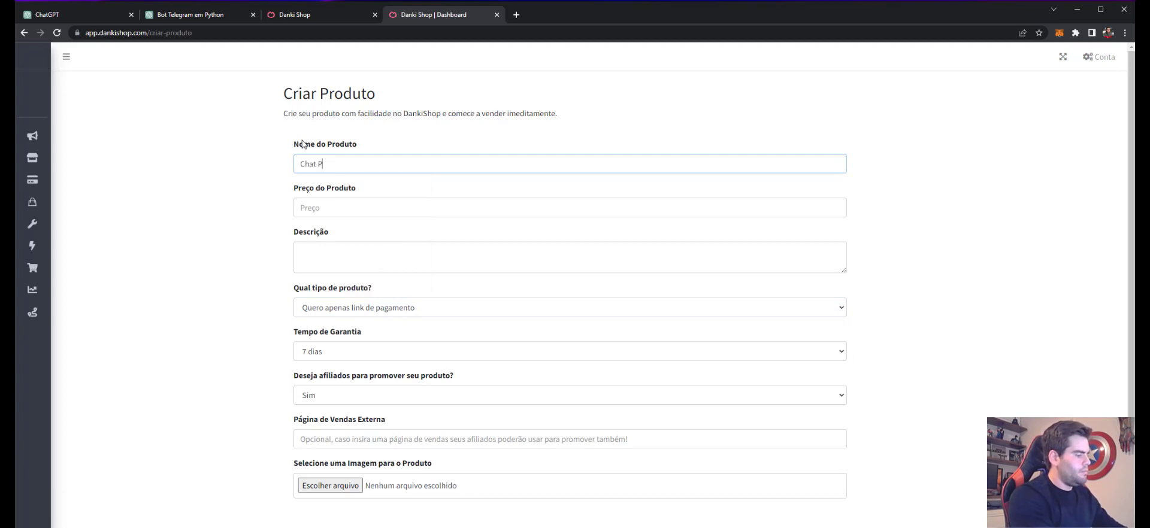
text(reparado para)
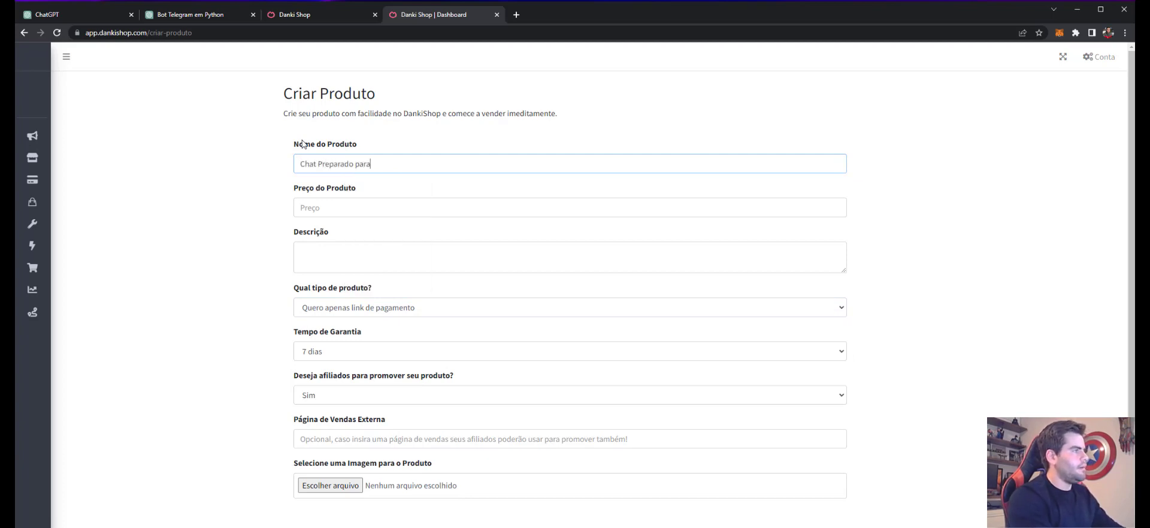
text( C)
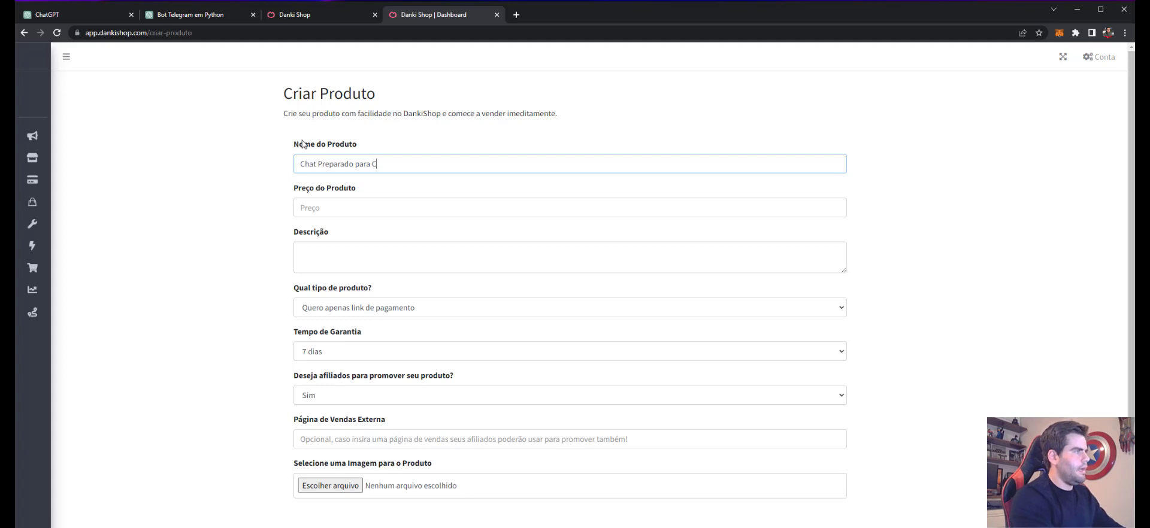
text(riar)
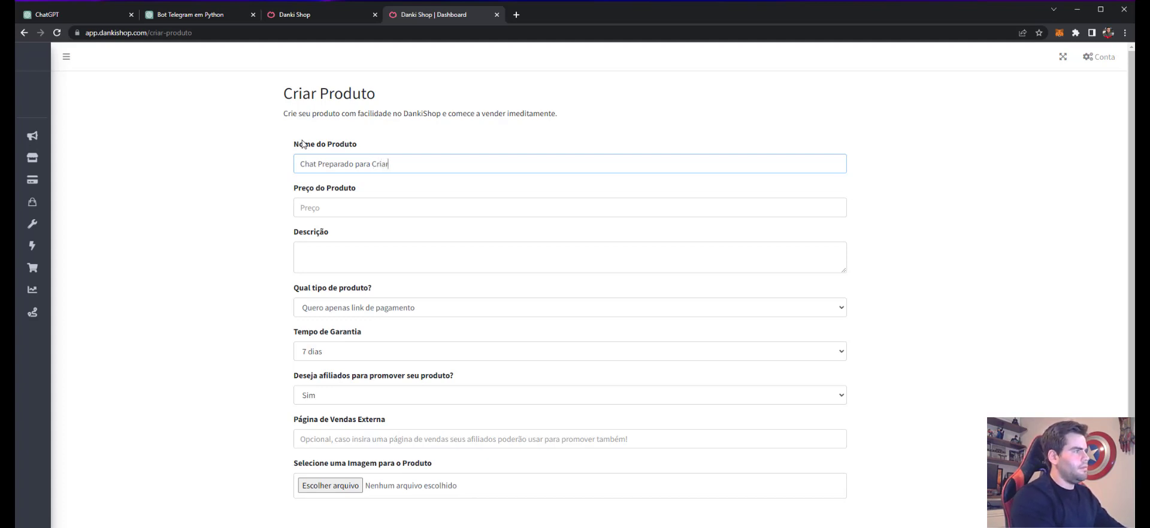
text( Qualquer A)
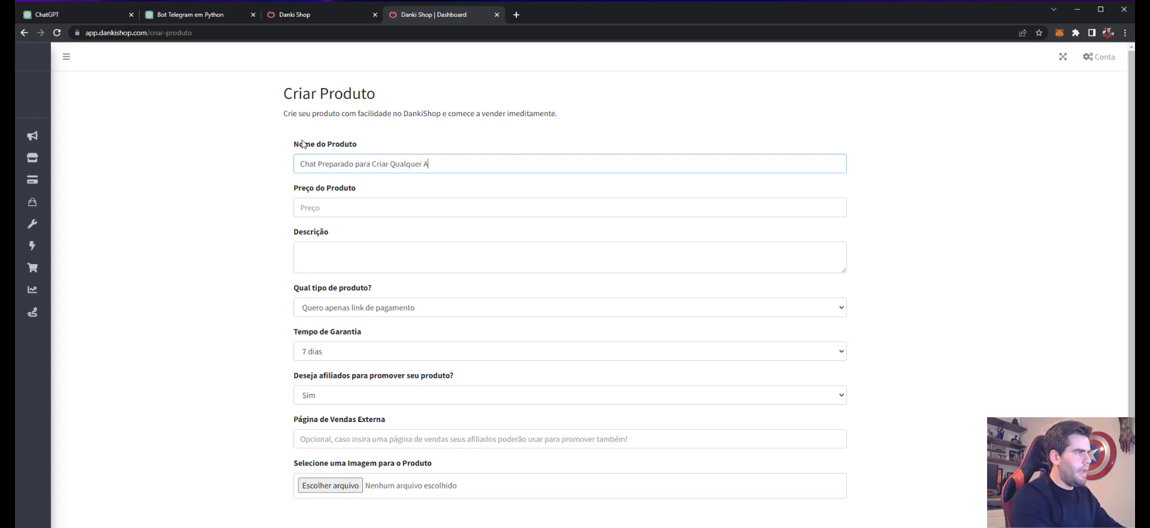
text(pp)
key(Tab)
text(90.00)
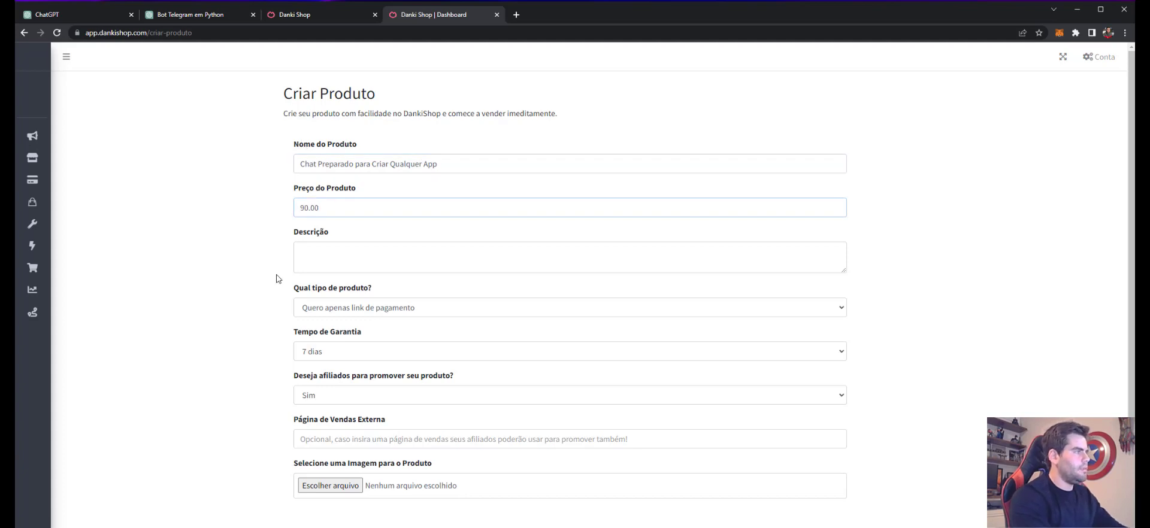
key(Tab)
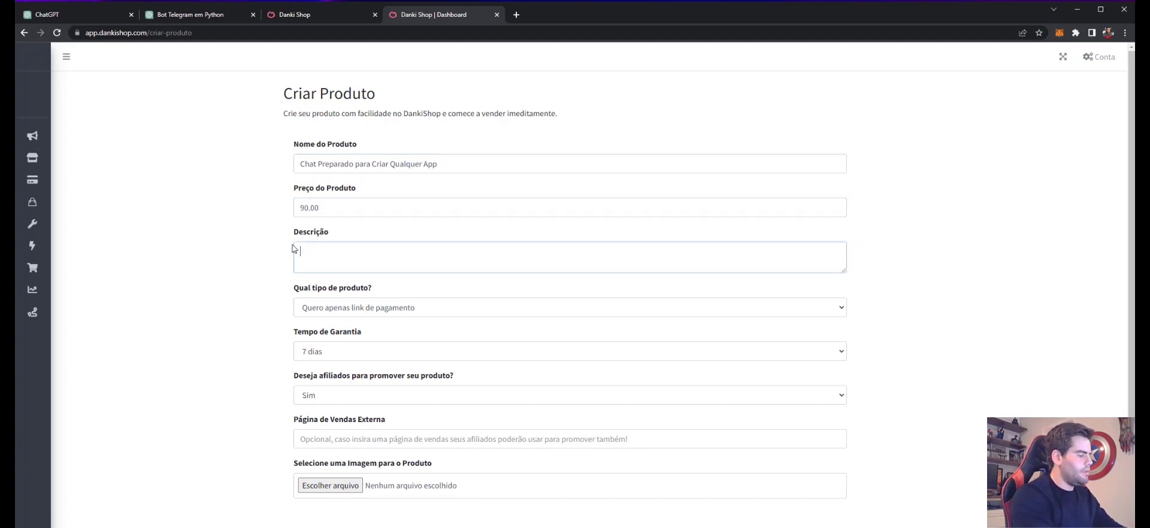
text(Descriç)
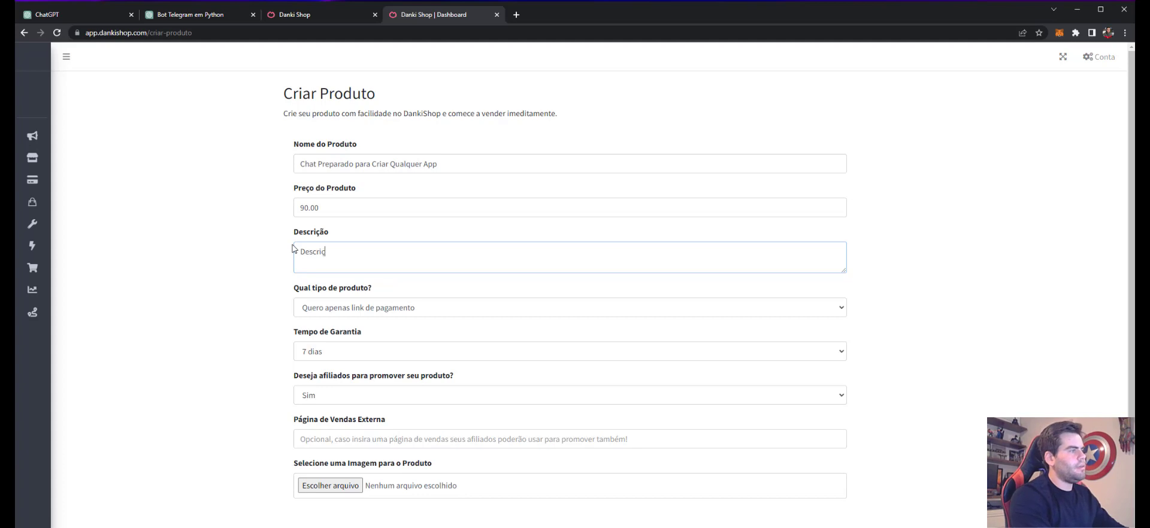
text(ão)
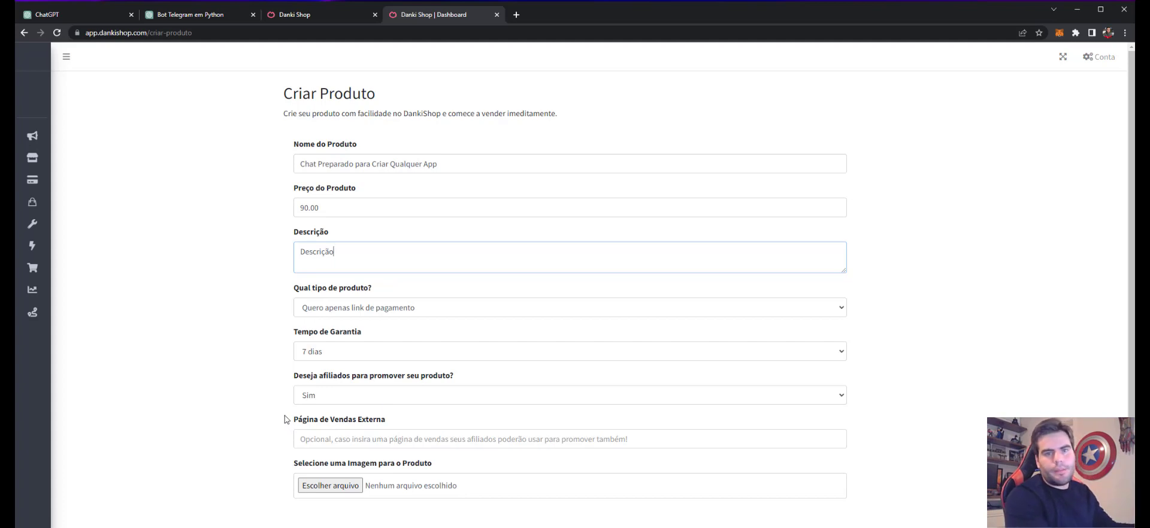
Step: Load the Curso de Inglês para Programadores site in a new tab, then return to the Danki Shop form
click(516, 15)
text(ing)
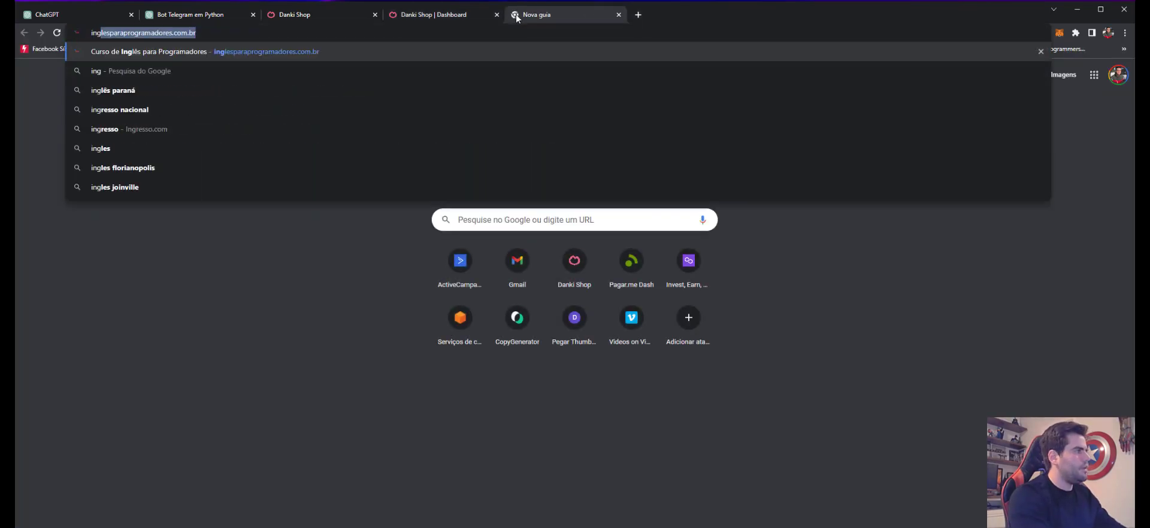
key(Return)
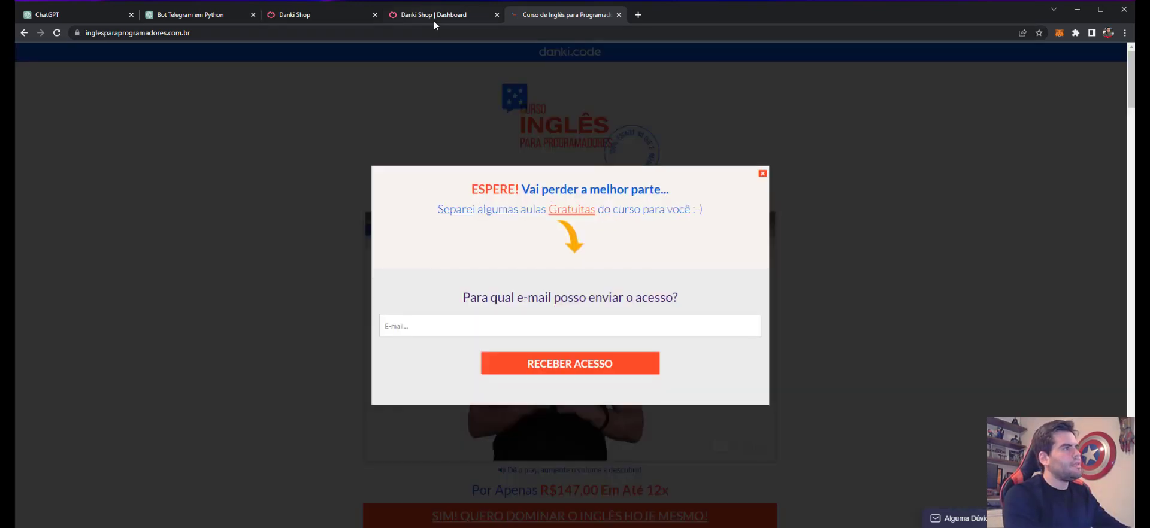
click(433, 21)
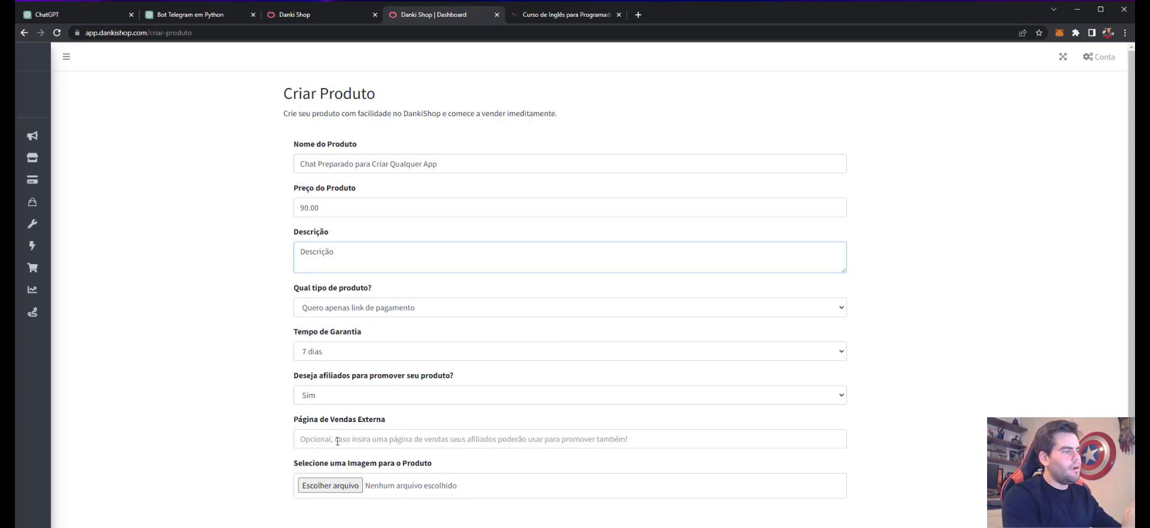
Step: Visit the Página de Vendas Externa field and product image chooser, then create the product
click(431, 444)
click(257, 406)
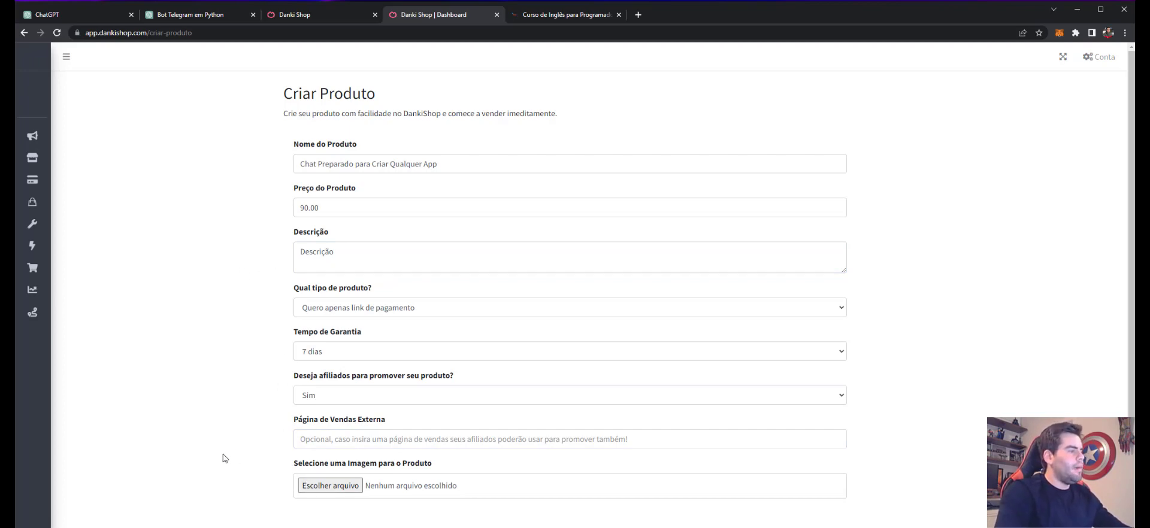
click(328, 487)
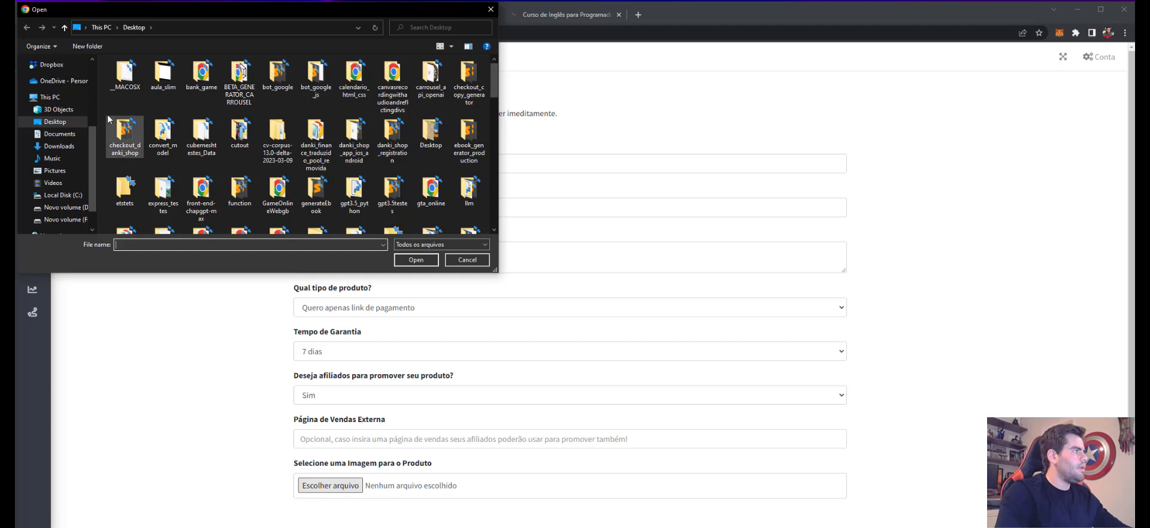
click(51, 65)
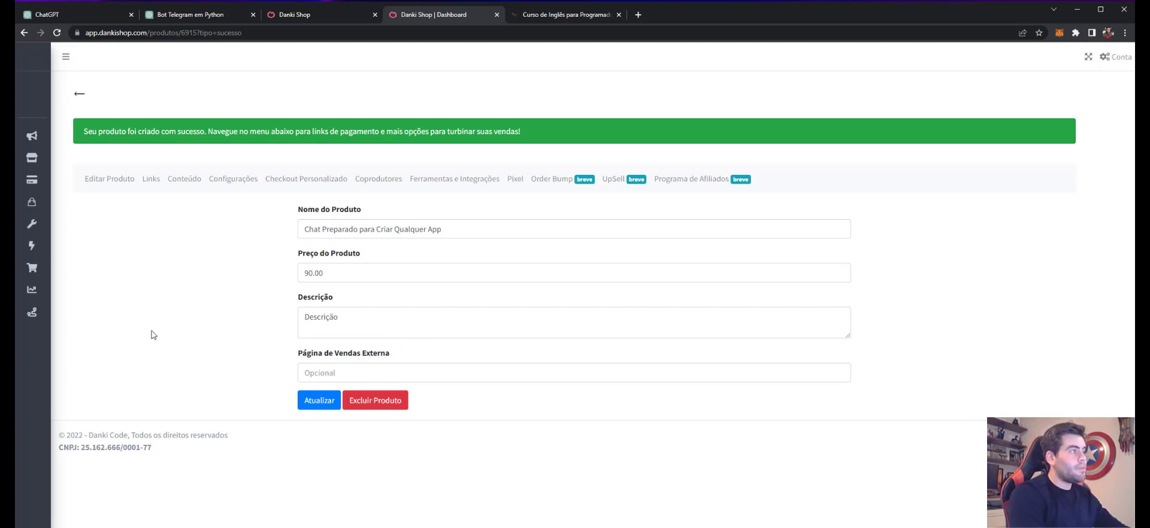
Step: Show the new product's Links tab and copy its Checkout payment link URL
click(271, 187)
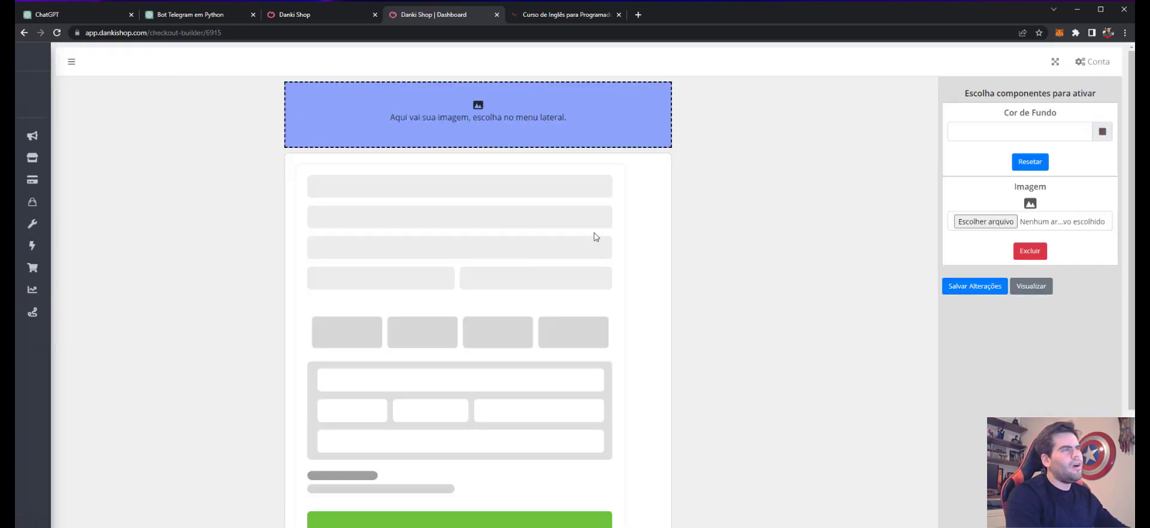
click(24, 32)
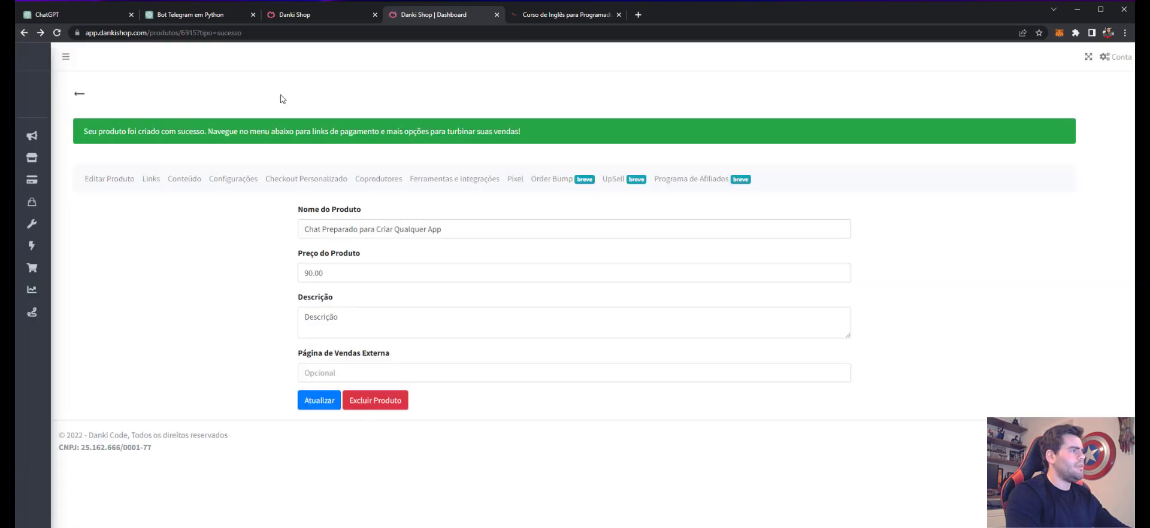
click(150, 179)
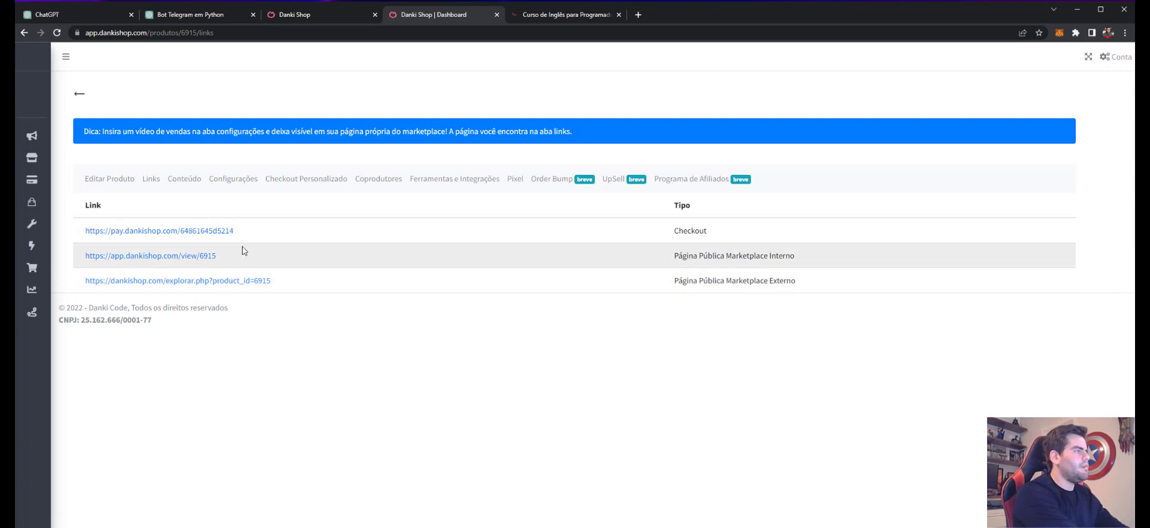
drag(247, 229, 85, 226)
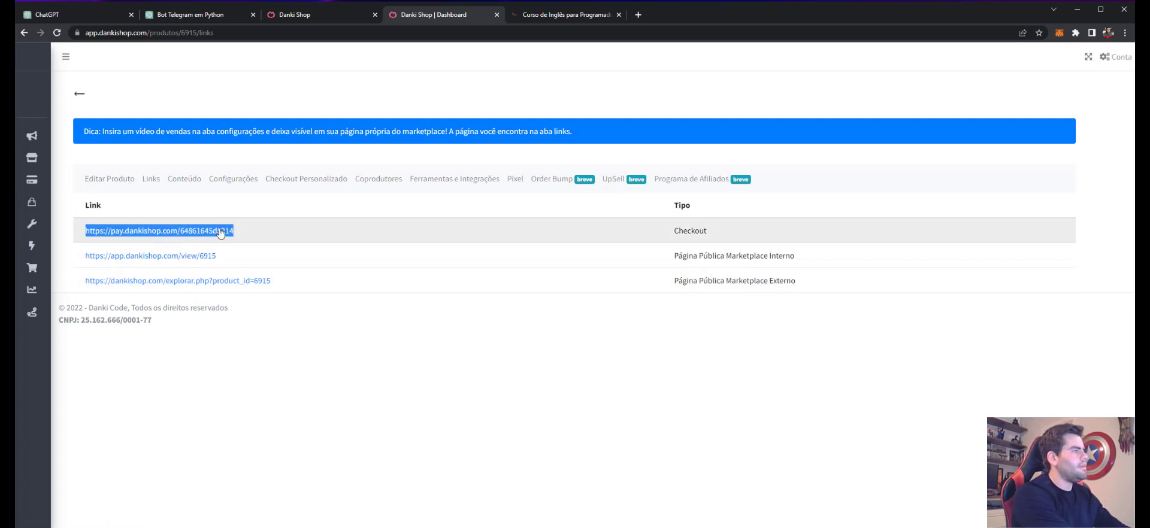
click(365, 159)
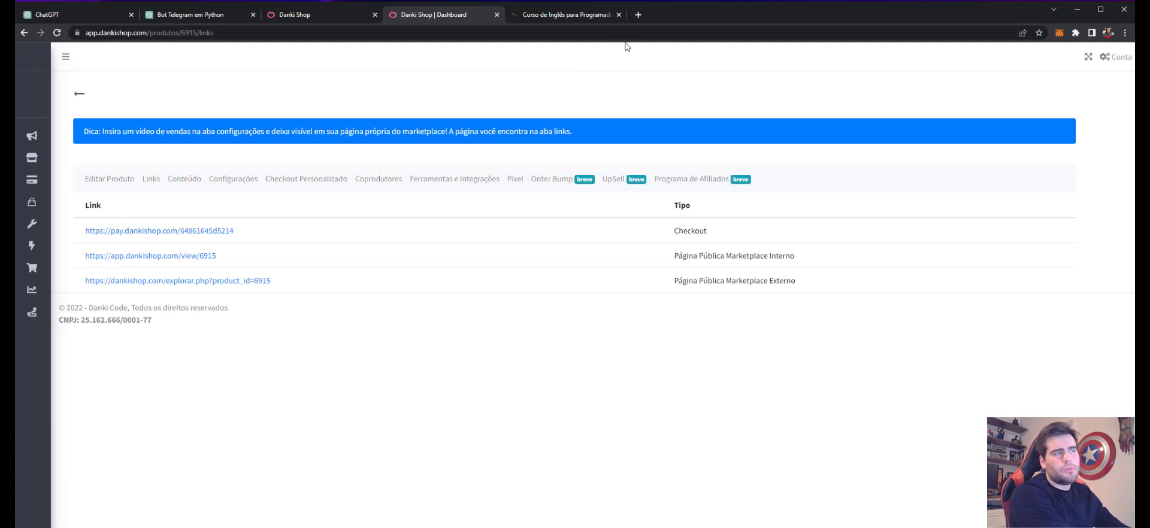
Step: Load the copied checkout URL in a new tab to show the R$90.00 checkout page
click(638, 14)
key(ctrl+v)
key(Return)
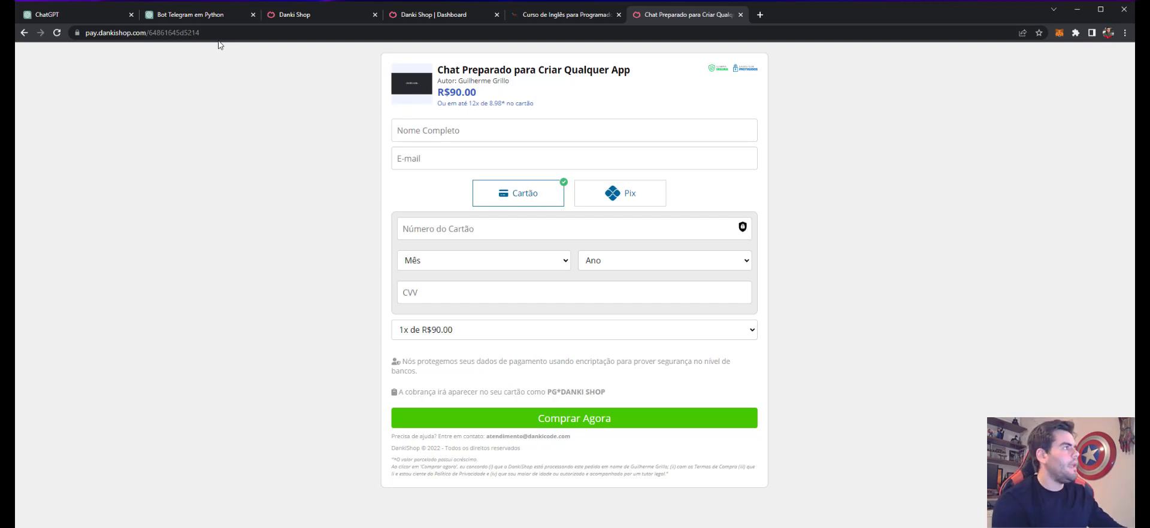
Step: Switch back to the ChatGPT 'Criar bot Telegram Python' conversation tab
click(114, 15)
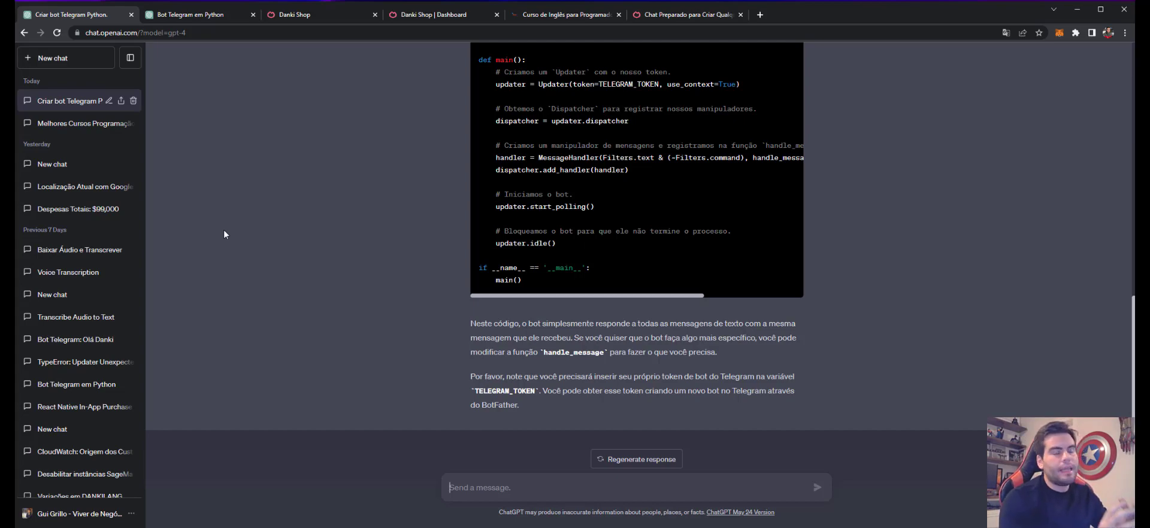
scroll(368, 226, up, 9)
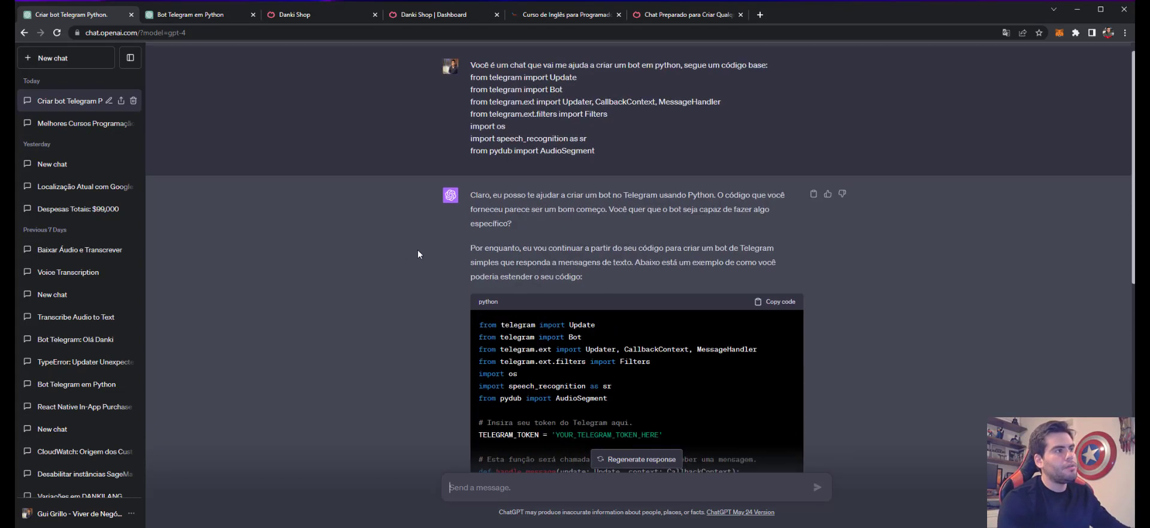
scroll(418, 250, down, 6)
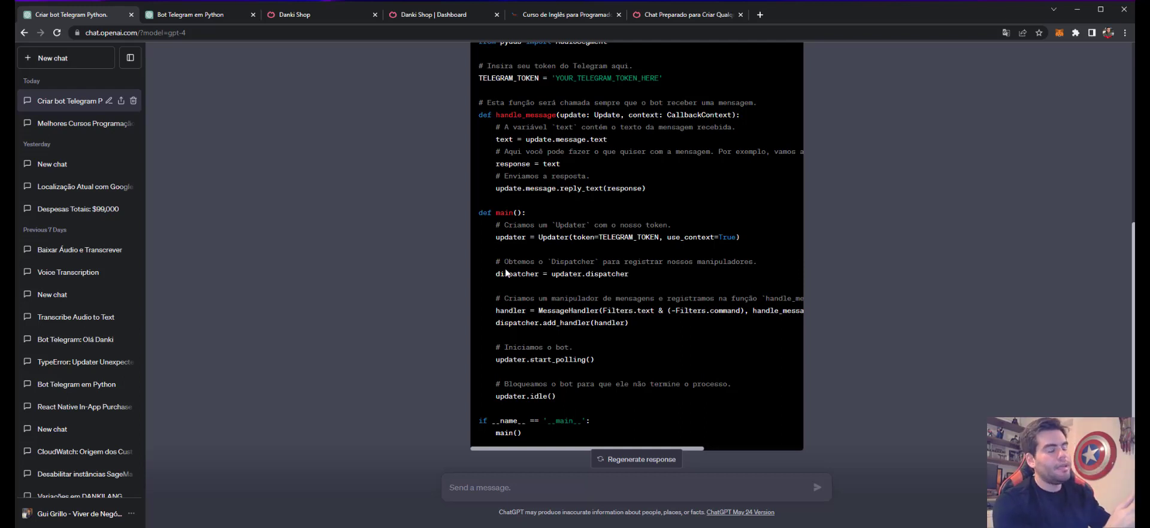
scroll(507, 273, up, 6)
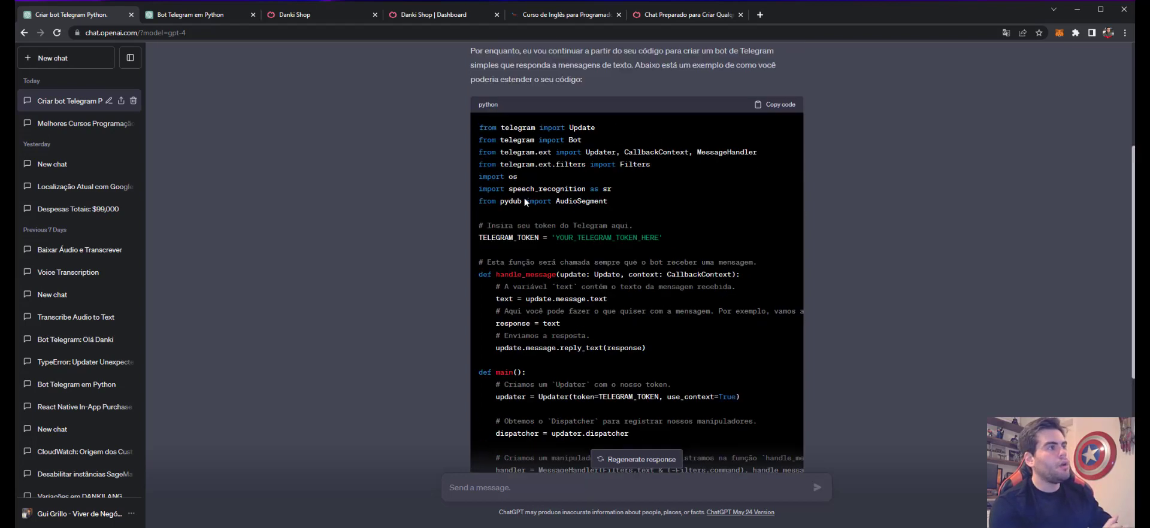
scroll(390, 264, down, 10)
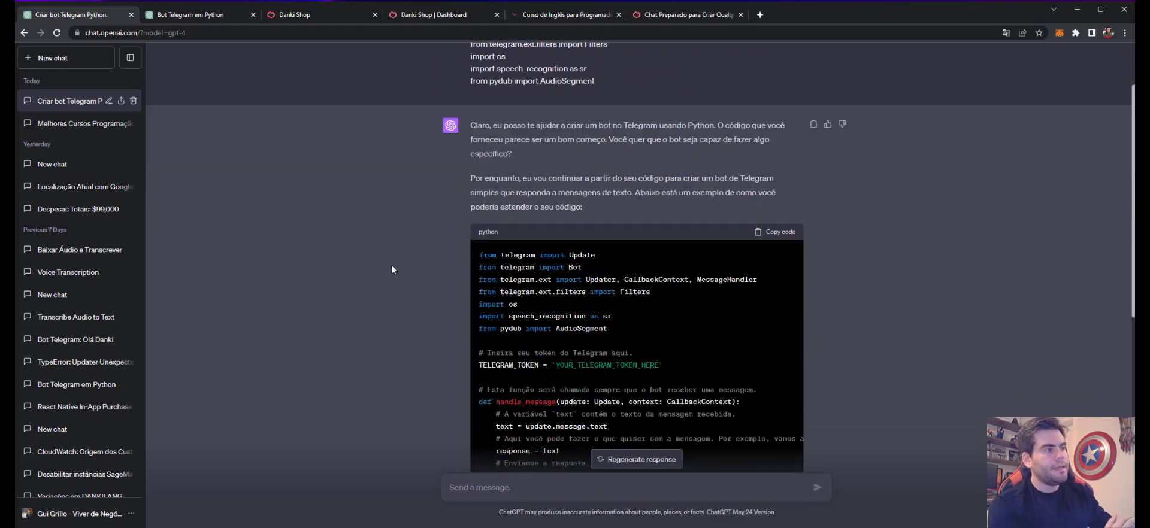